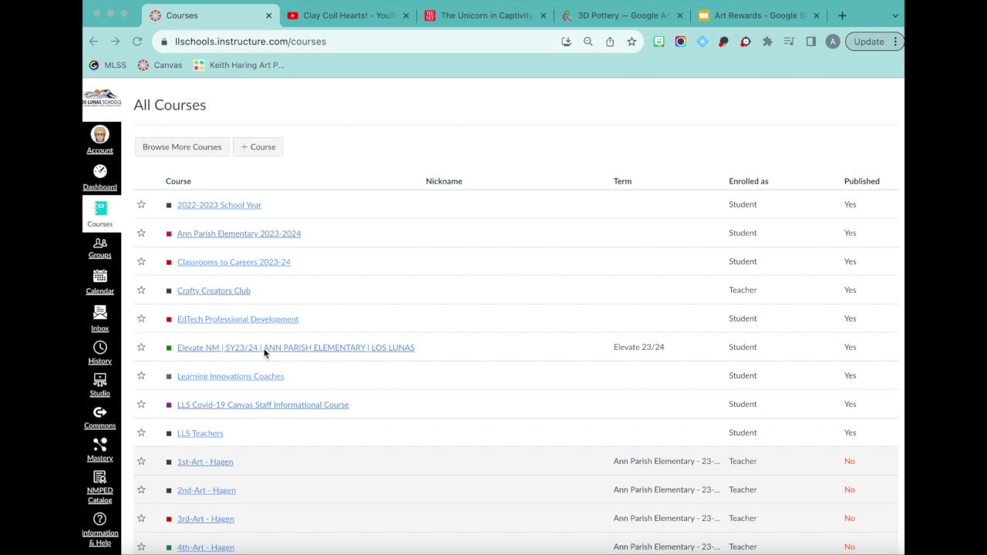
Browse the course list and open the 2nd-Art - Hagen course.
scroll(300, 439, down, 3)
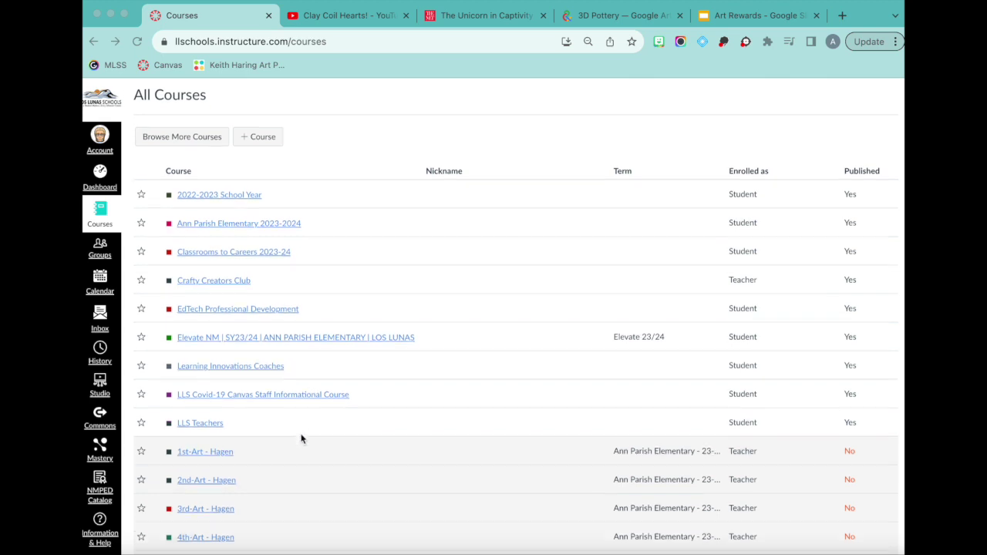
scroll(301, 439, up, 2)
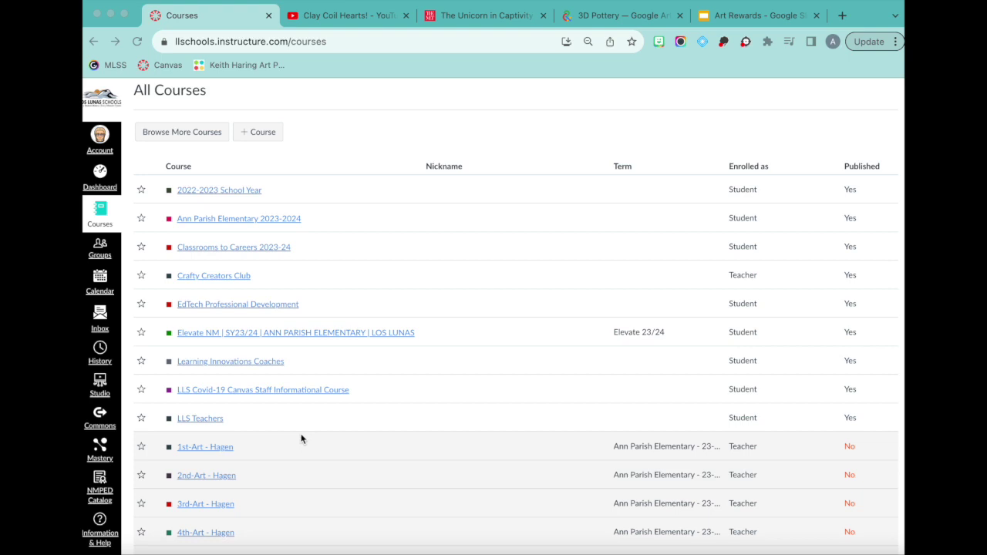
scroll(301, 436, down, 5)
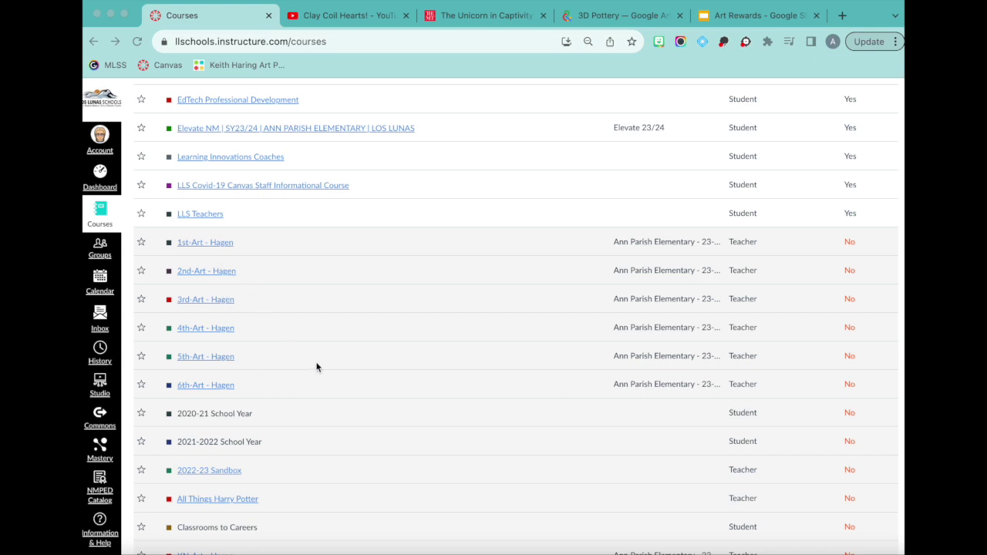
scroll(317, 366, down, 2)
scroll(187, 412, down, 1)
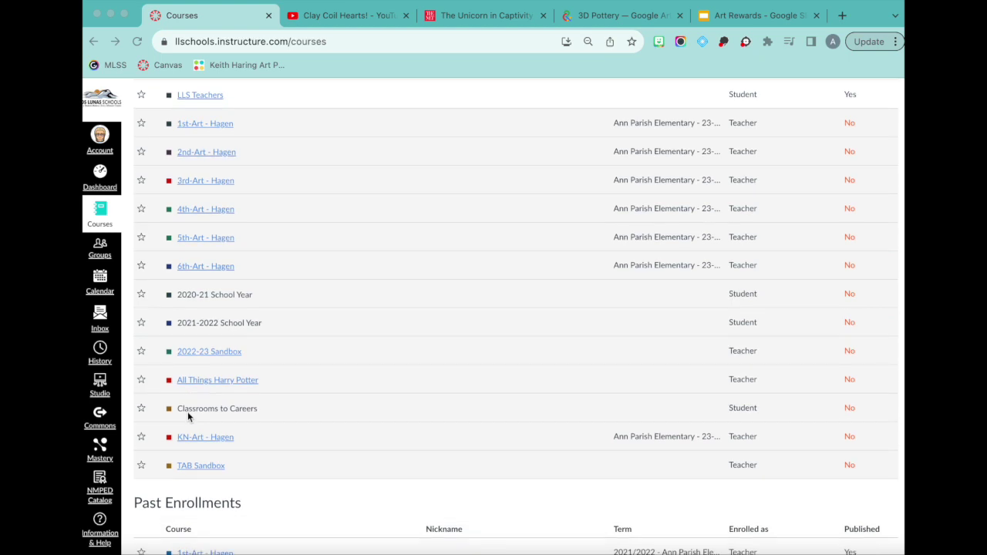
scroll(188, 413, down, 1)
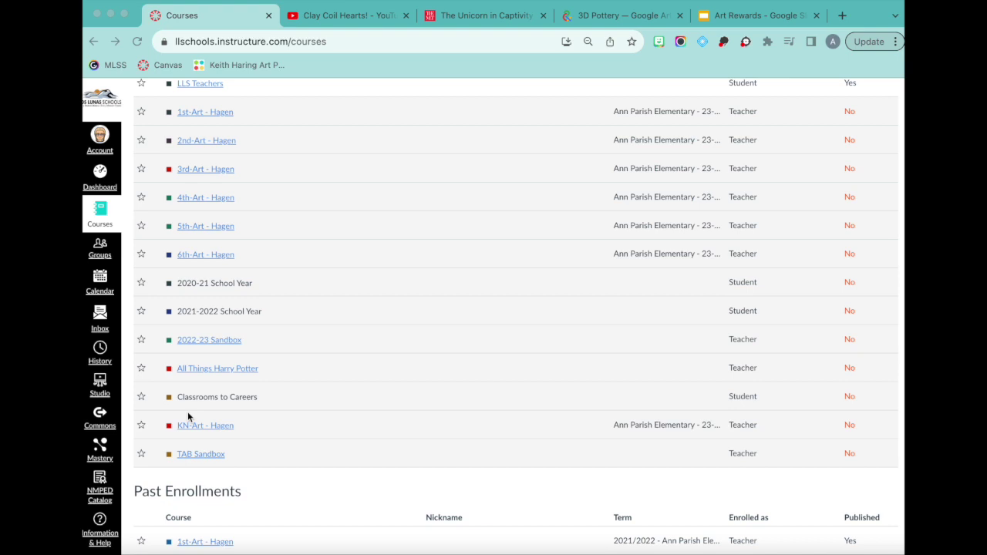
scroll(276, 309, up, 1)
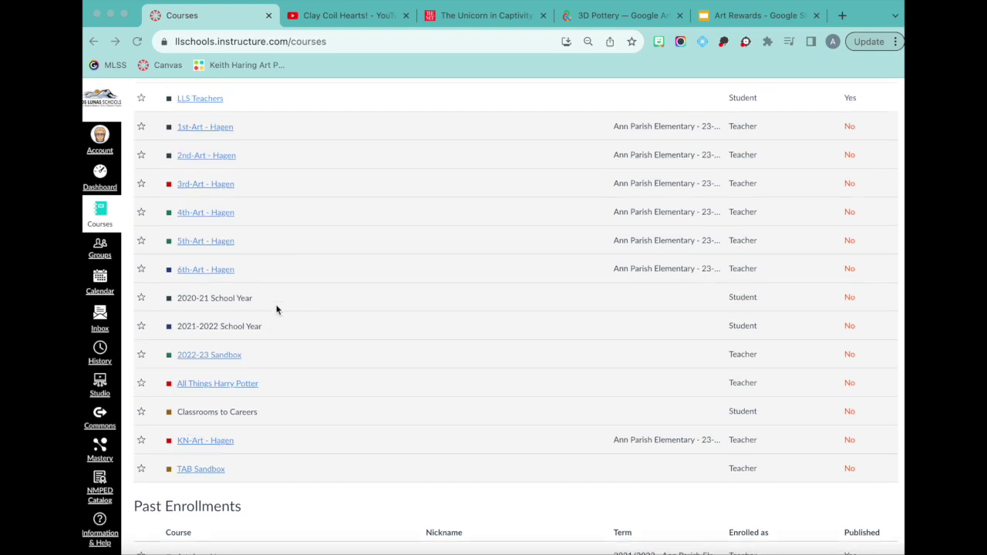
scroll(276, 309, up, 2)
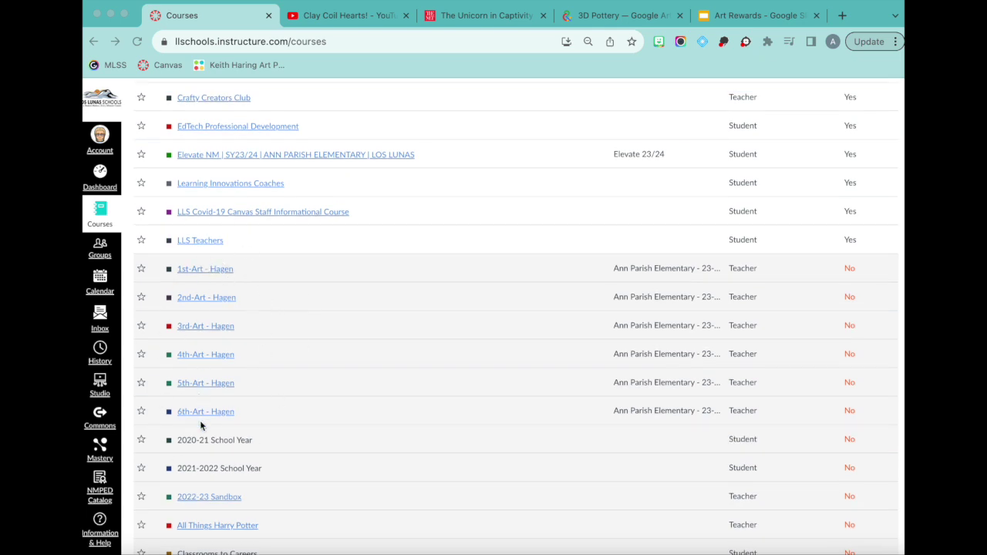
scroll(199, 419, down, 1)
scroll(195, 232, up, 2)
scroll(195, 232, up, 2)
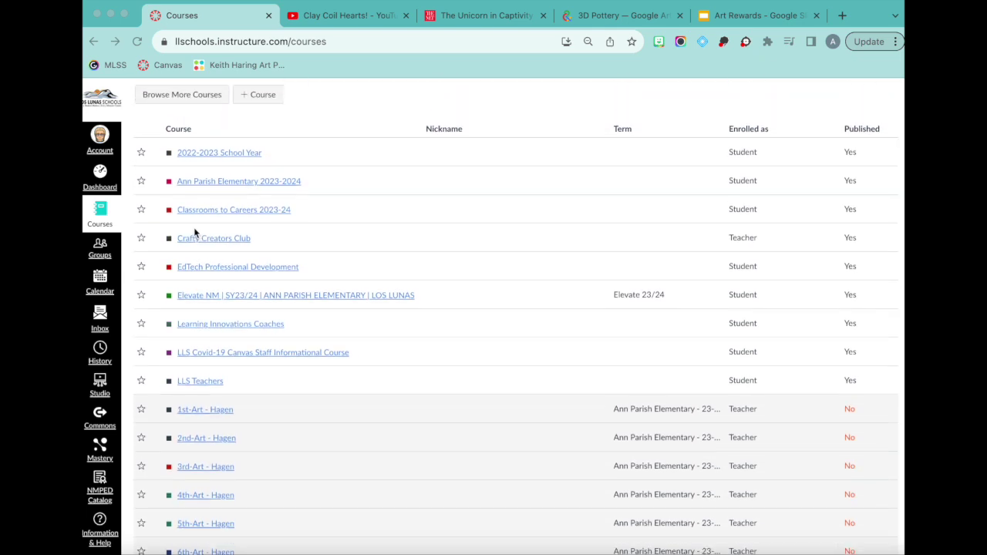
scroll(194, 230, down, 4)
scroll(205, 417, down, 2)
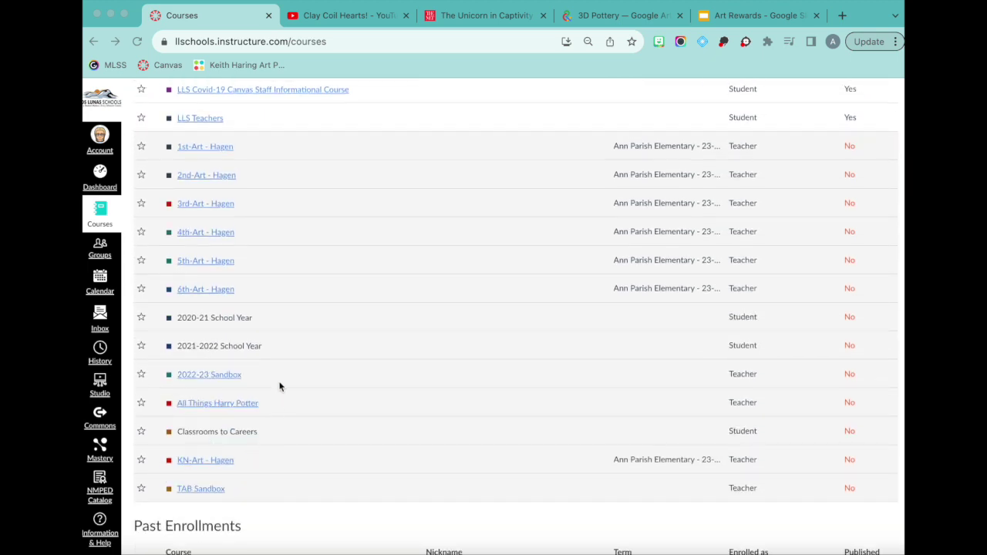
scroll(231, 267, up, 1)
scroll(230, 263, up, 2)
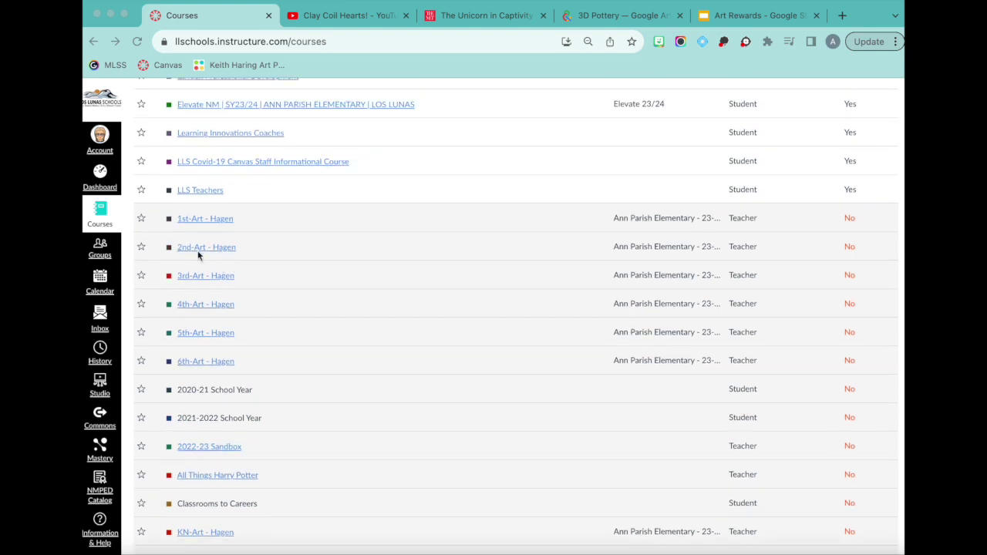
click(195, 248)
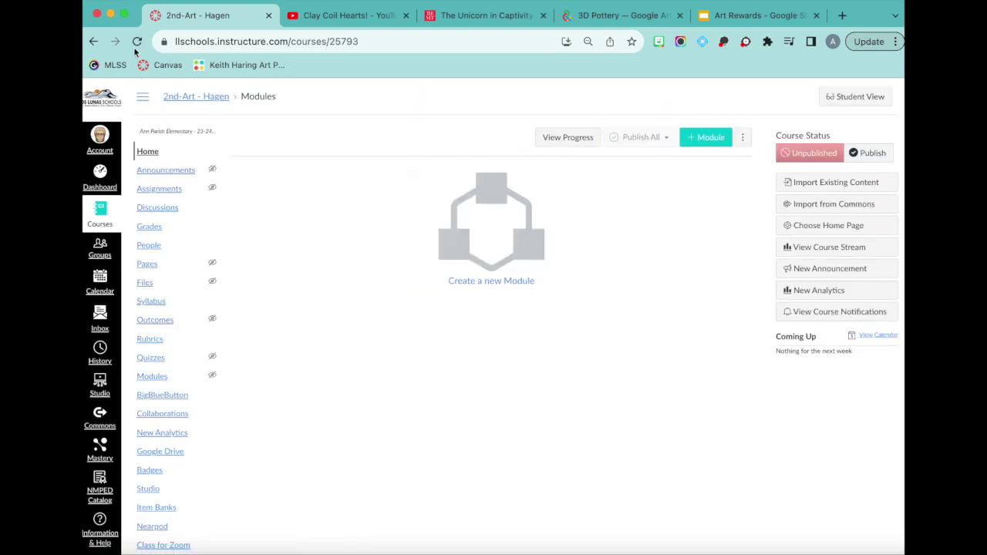
Return to All Courses and open the 2022/2023 Art - Hagen course under Past Enrollments.
click(93, 42)
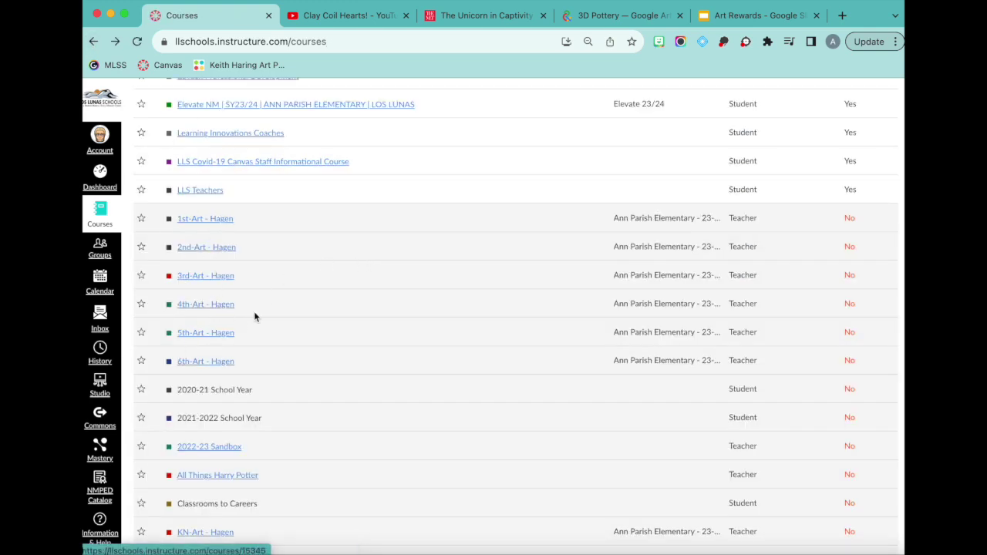
scroll(208, 409, down, 5)
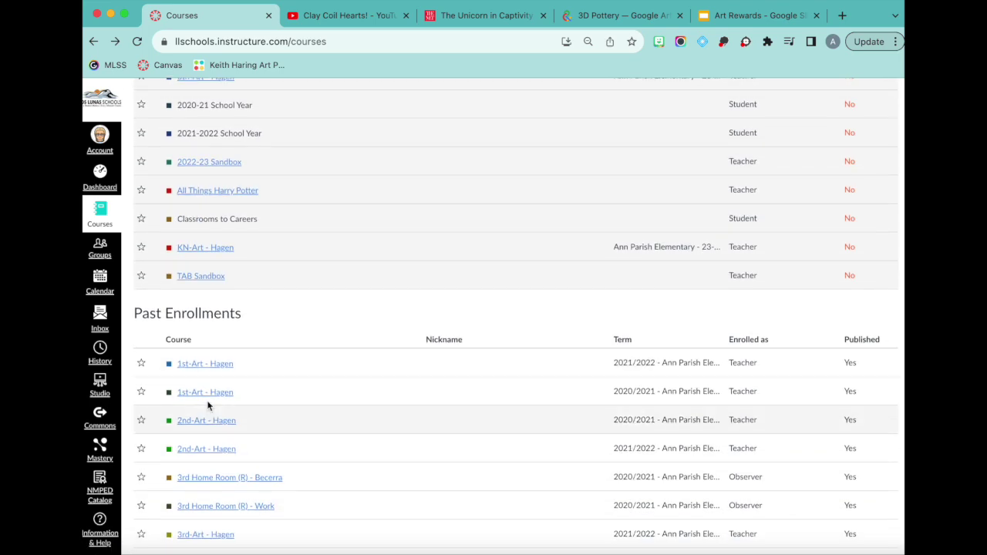
scroll(208, 405, down, 5)
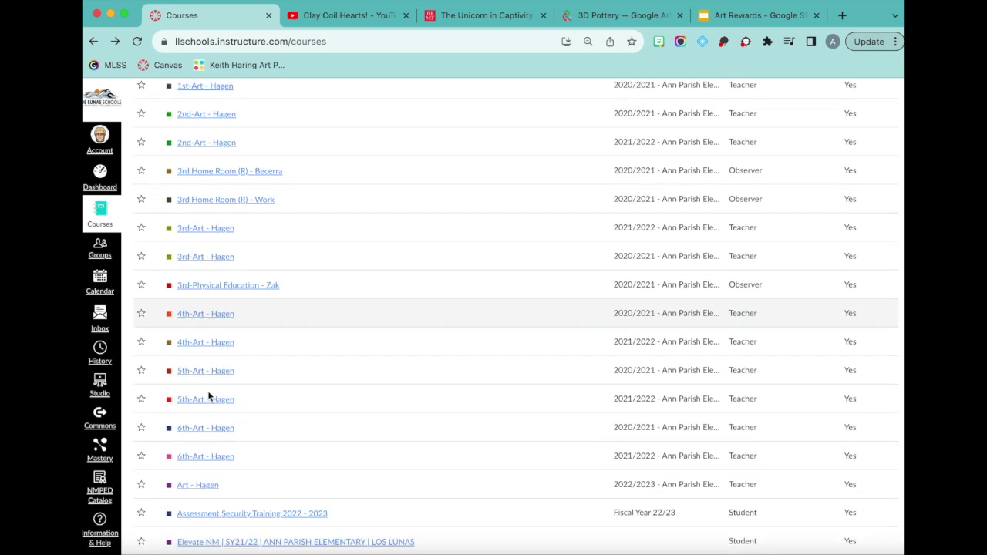
scroll(208, 396, down, 5)
scroll(208, 396, up, 3)
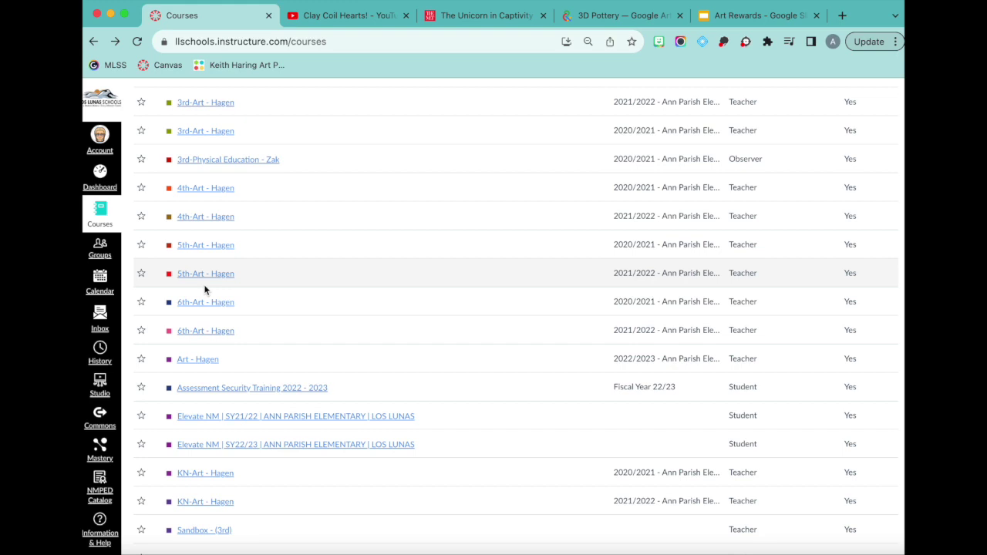
scroll(205, 289, down, 3)
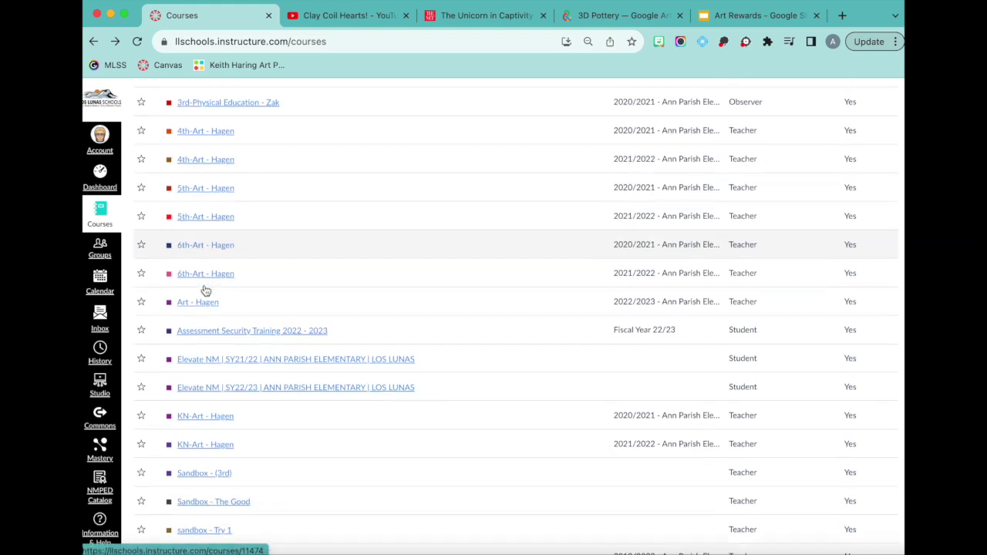
scroll(199, 219, up, 3)
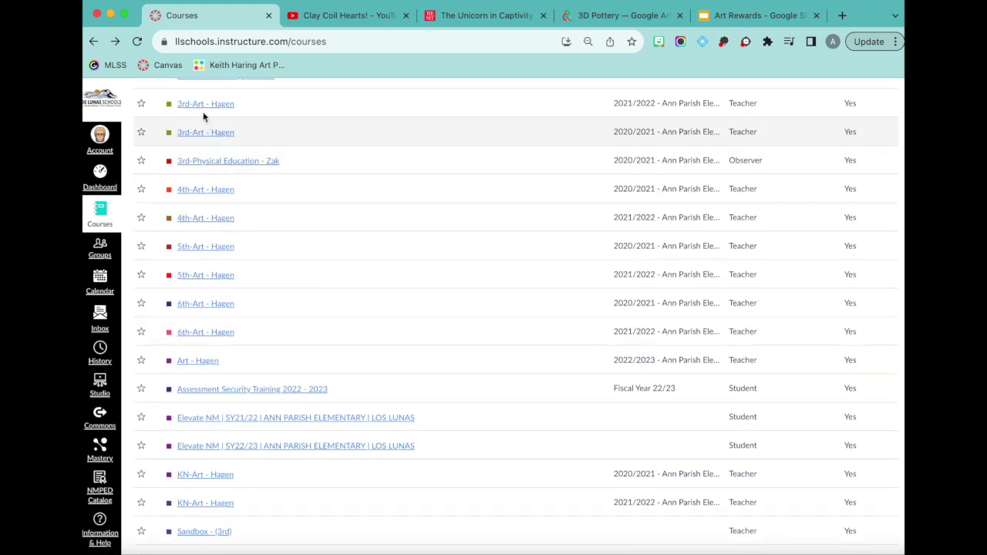
scroll(167, 345, down, 2)
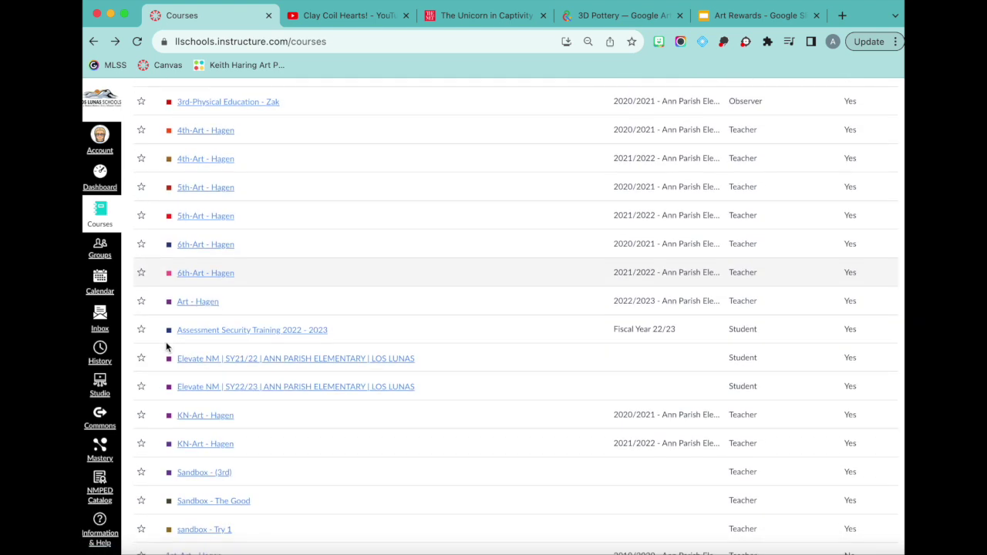
click(206, 306)
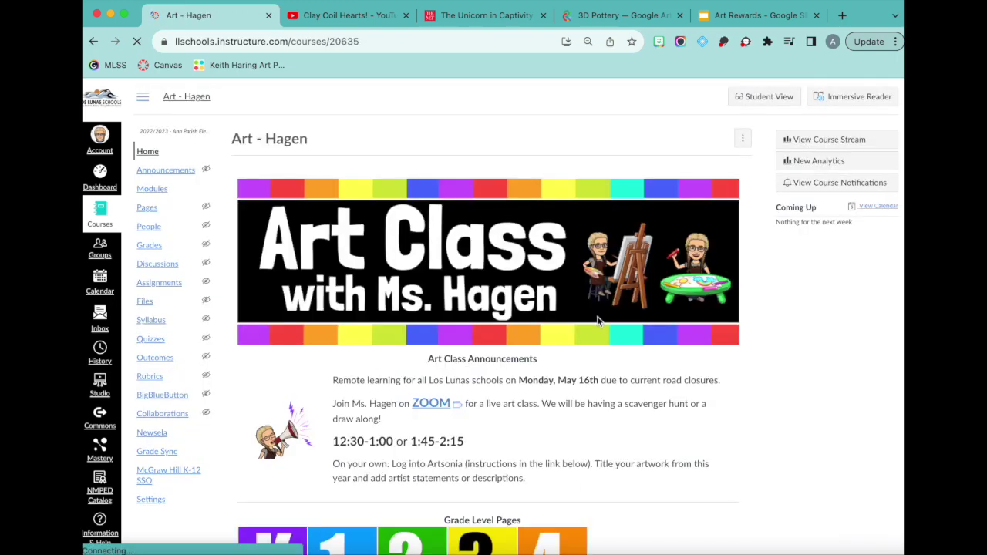
Scroll through the homepage's announcements, grade-level pages and newsletter, then back to the top.
scroll(589, 443, down, 15)
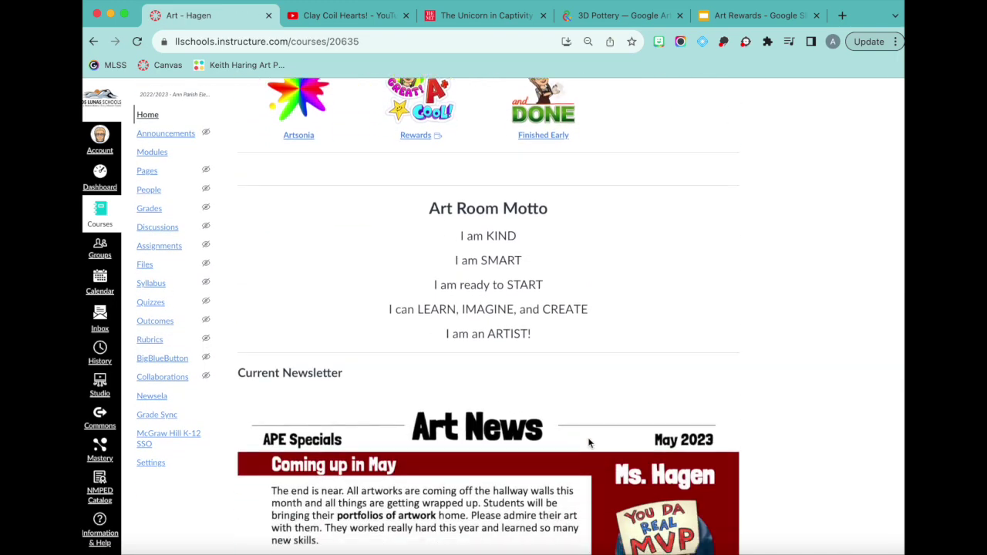
scroll(589, 443, down, 5)
scroll(589, 442, up, 20)
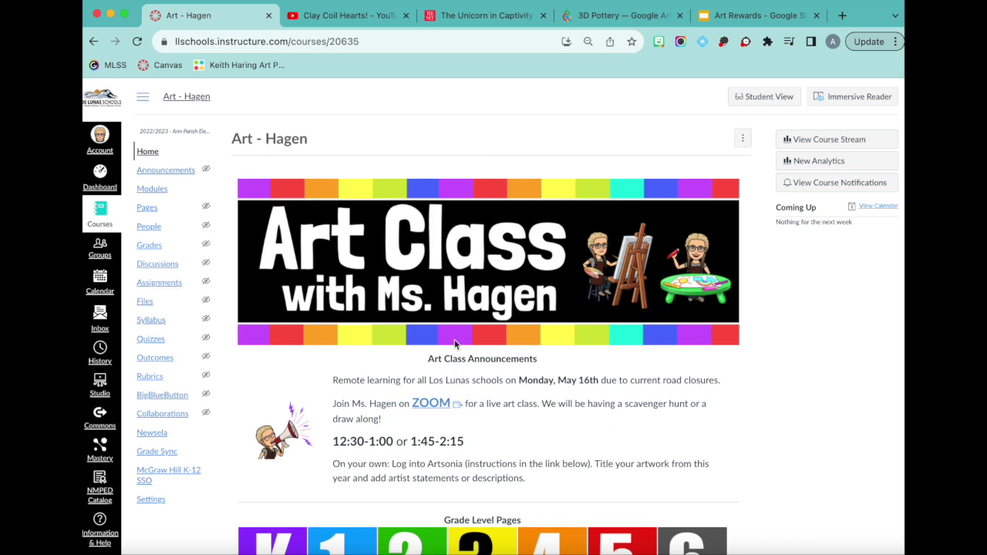
scroll(455, 344, down, 10)
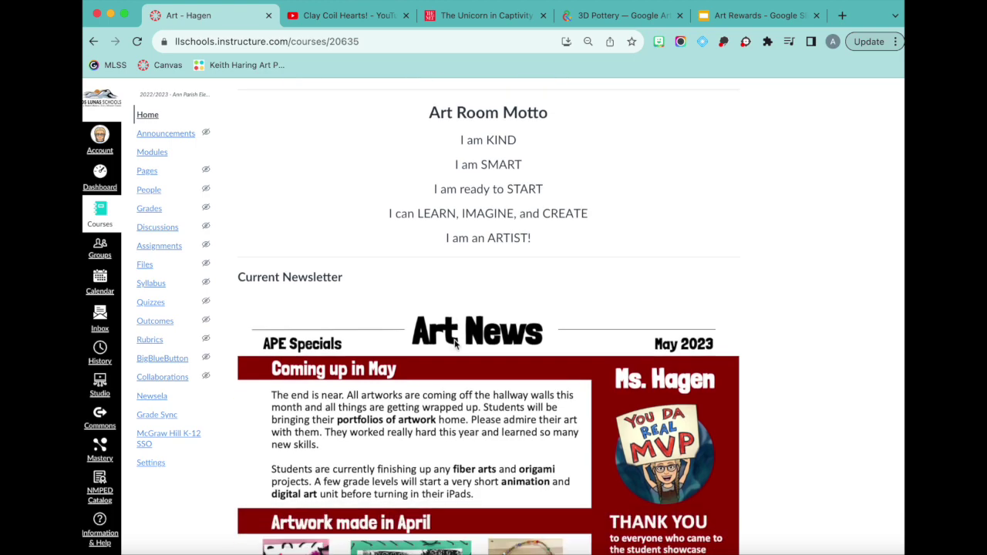
scroll(456, 344, down, 6)
scroll(455, 344, up, 5)
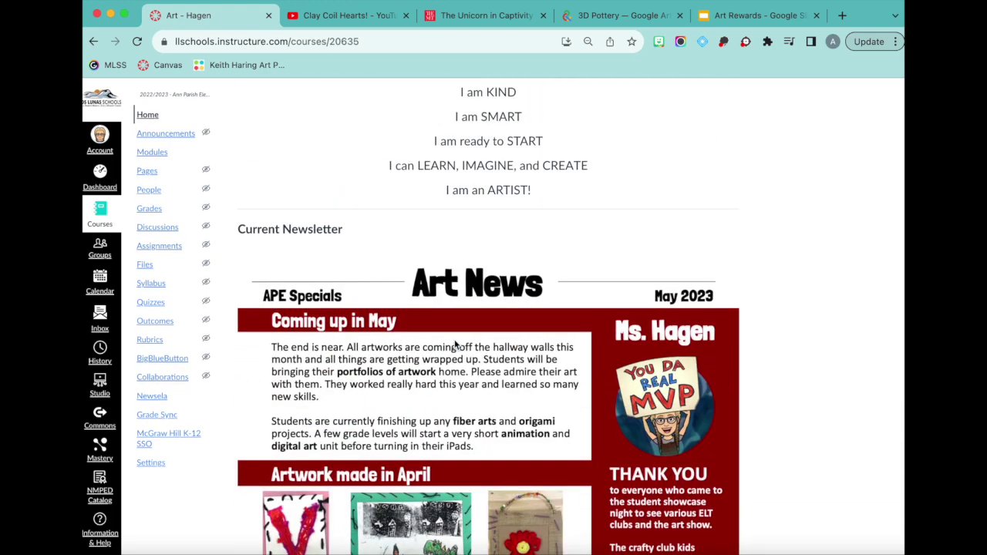
scroll(455, 344, up, 5)
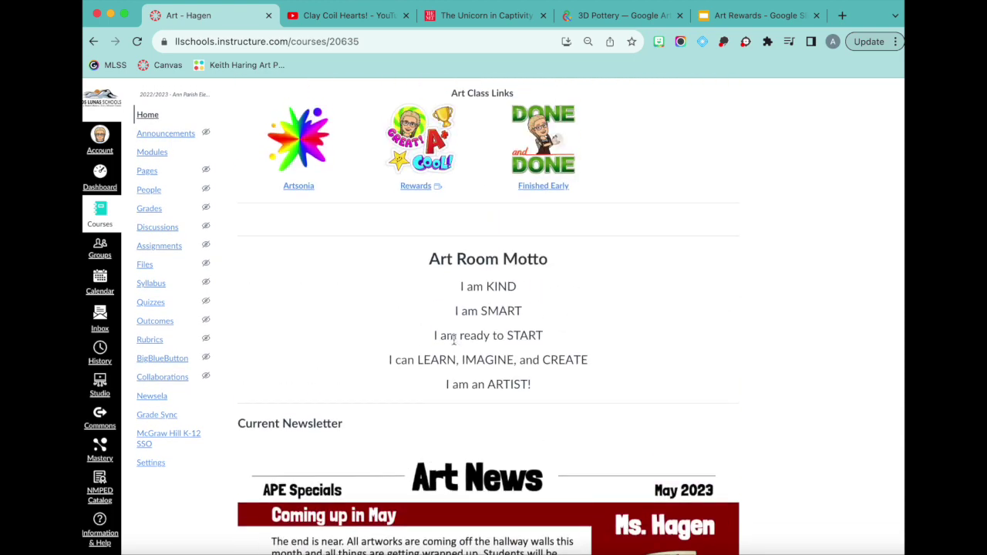
scroll(454, 344, up, 4)
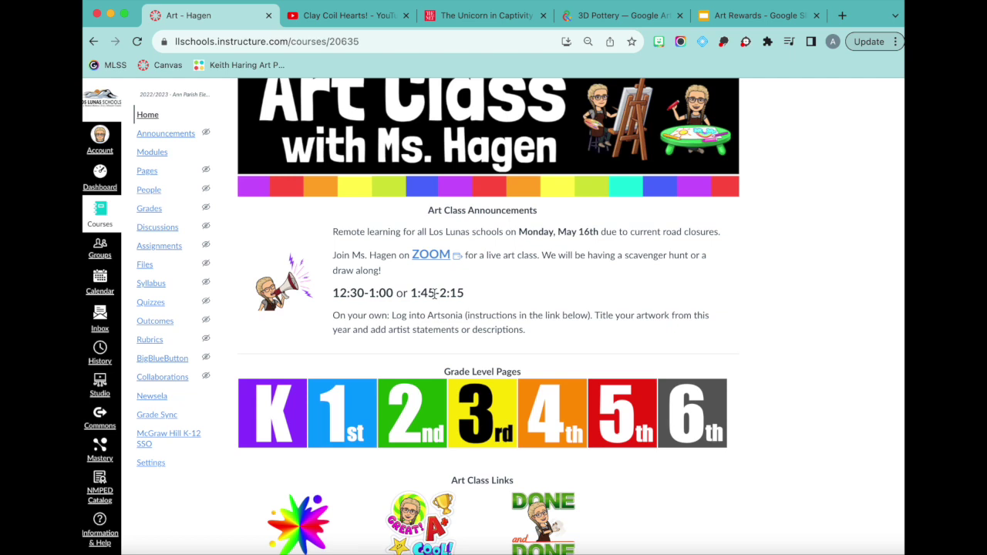
scroll(501, 179, up, 3)
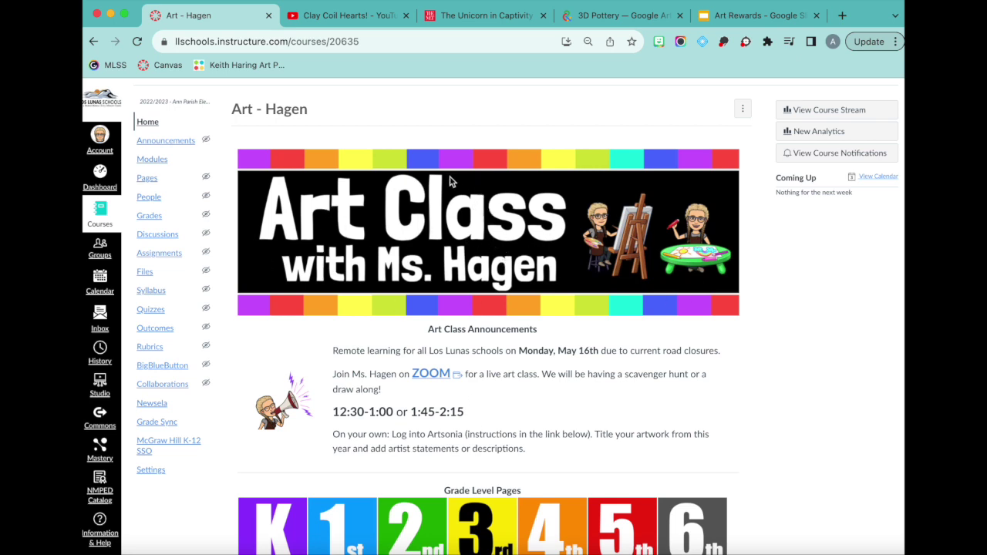
scroll(466, 335, down, 2)
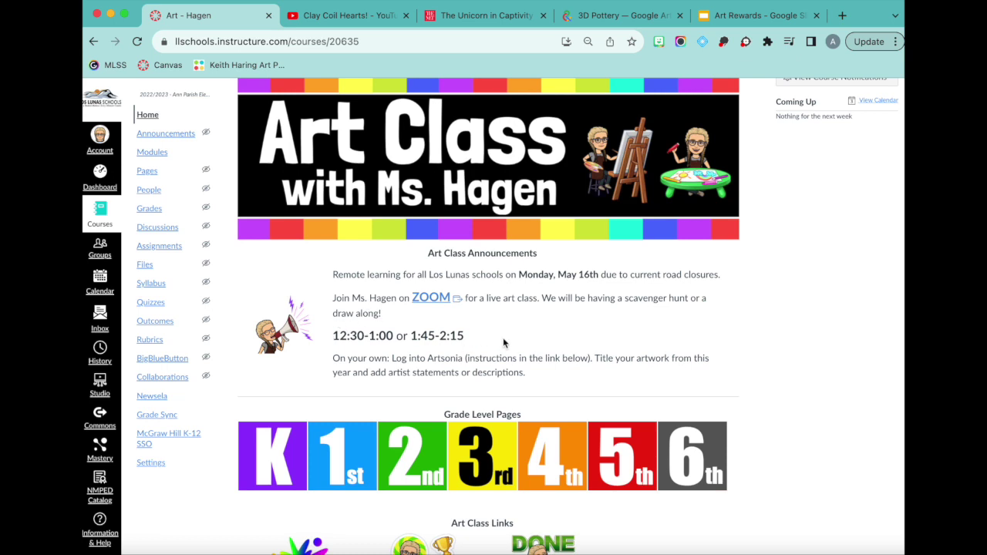
scroll(504, 342, down, 3)
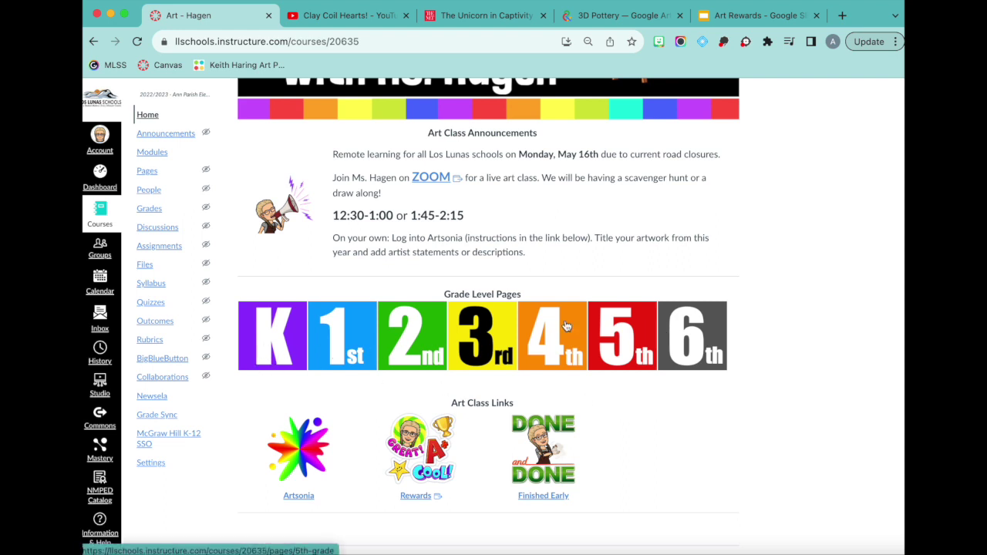
scroll(539, 201, down, 3)
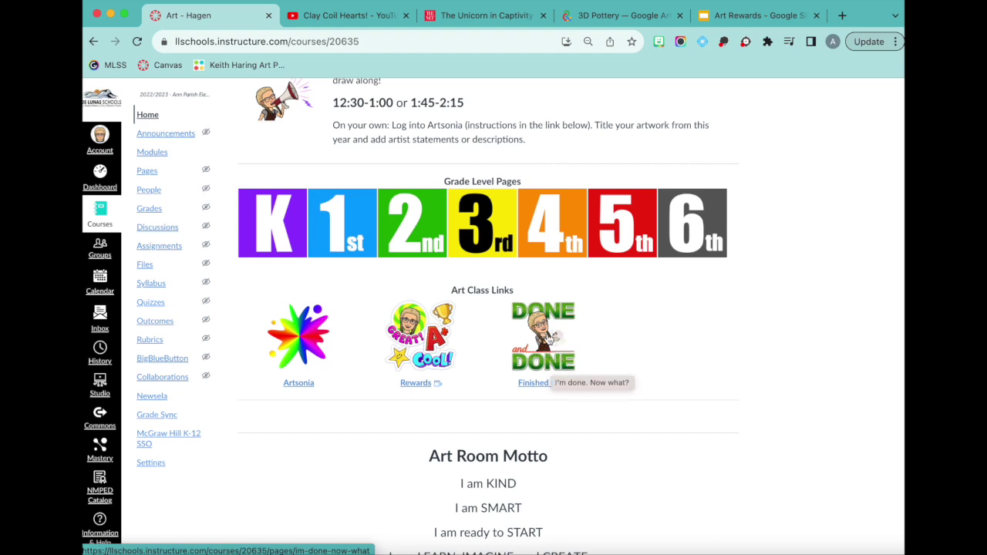
scroll(548, 340, down, 3)
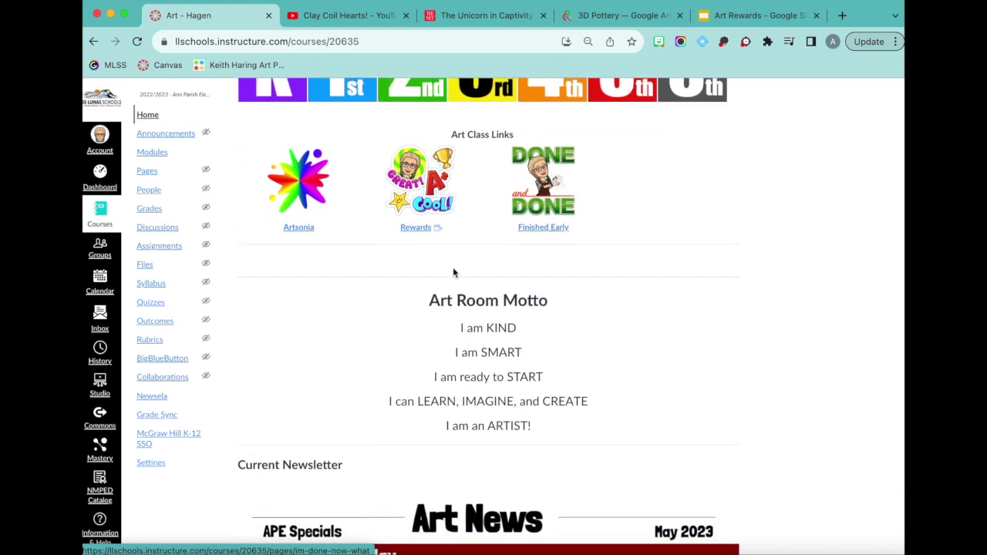
scroll(531, 425, down, 5)
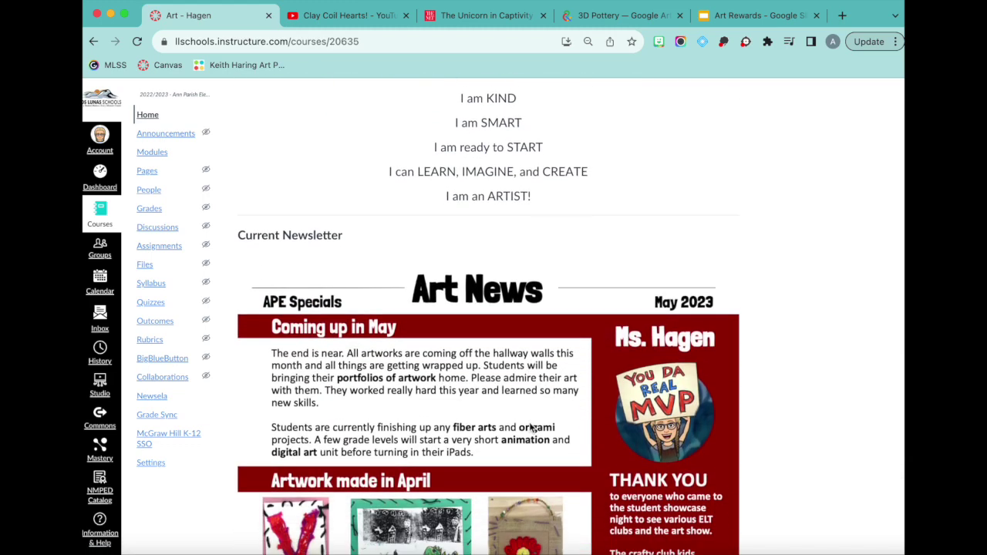
scroll(551, 351, down, 5)
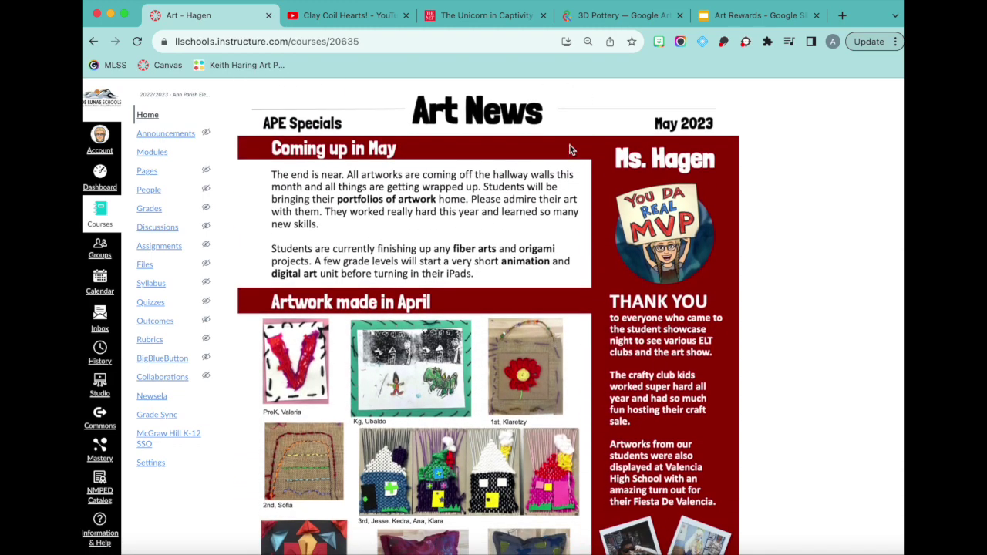
scroll(491, 368, down, 3)
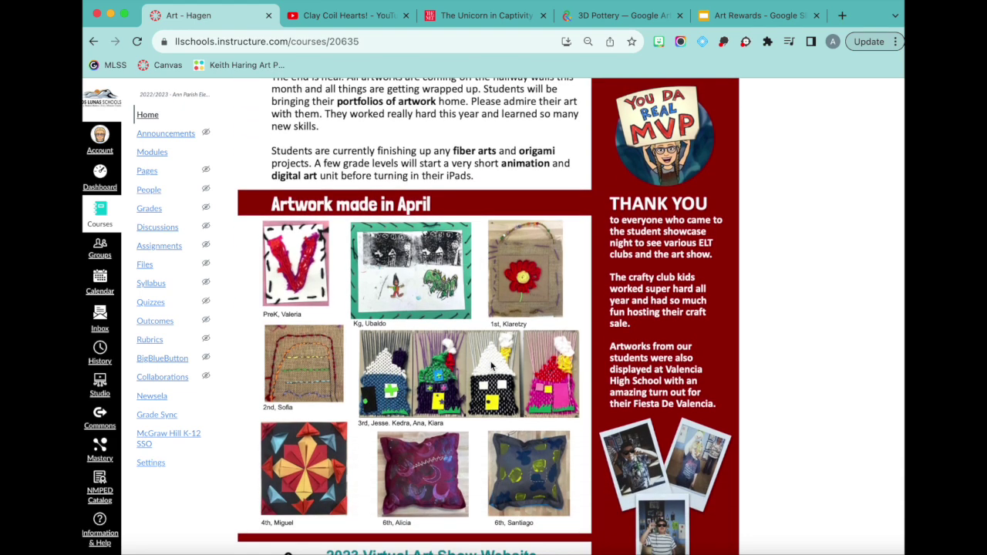
scroll(491, 367, up, 4)
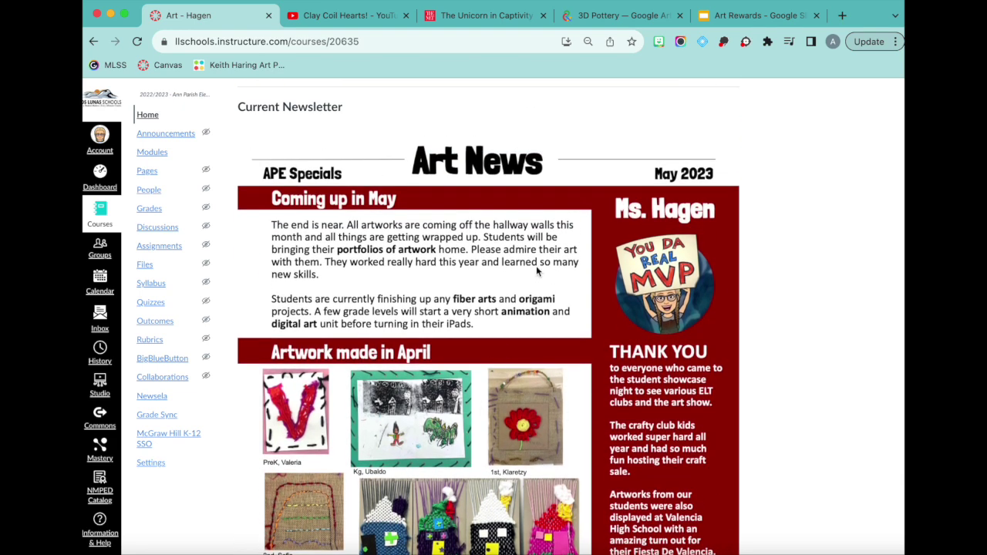
scroll(537, 268, down, 6)
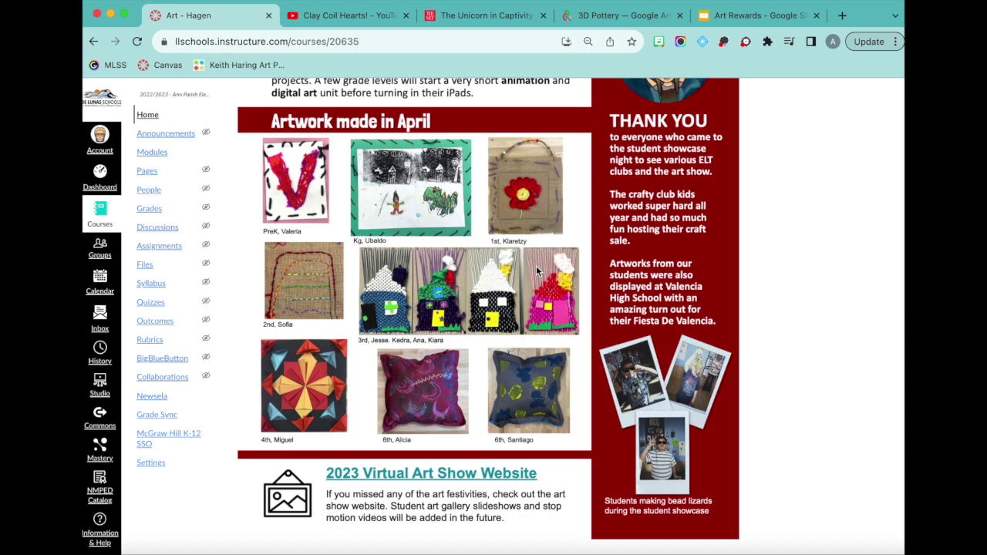
scroll(537, 268, up, 15)
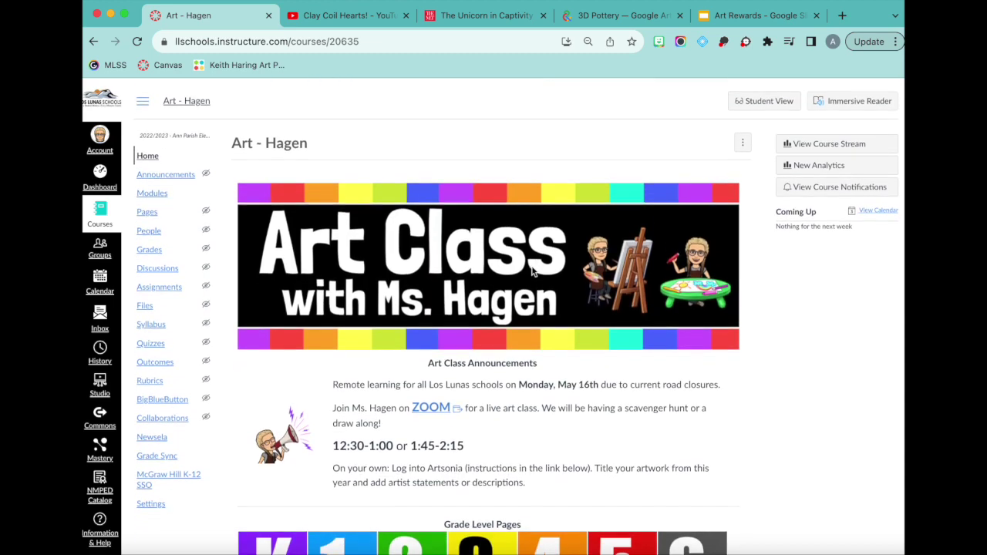
click(154, 193)
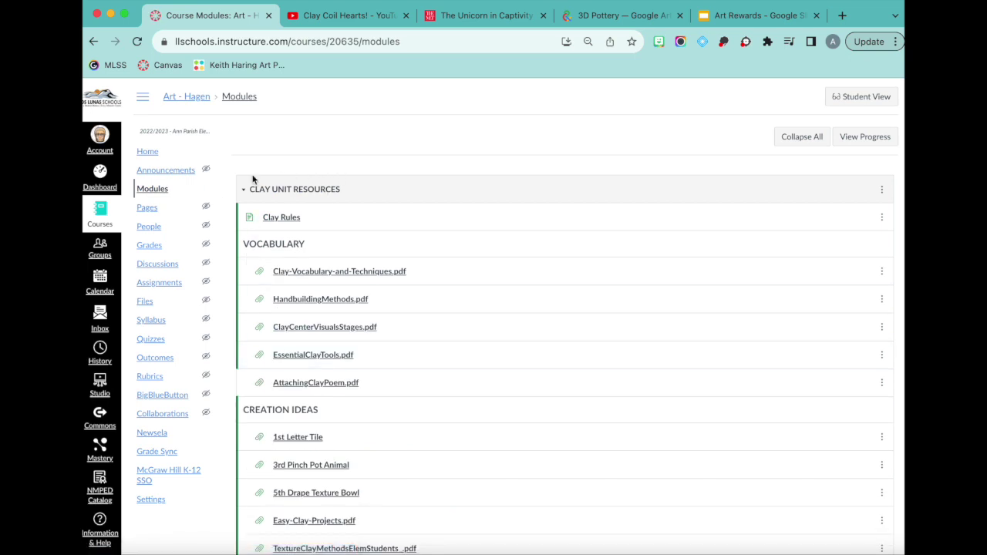
Collapse the Clay Unit Resources module to reveal the newsletter PDFs, then return to the course home.
click(245, 192)
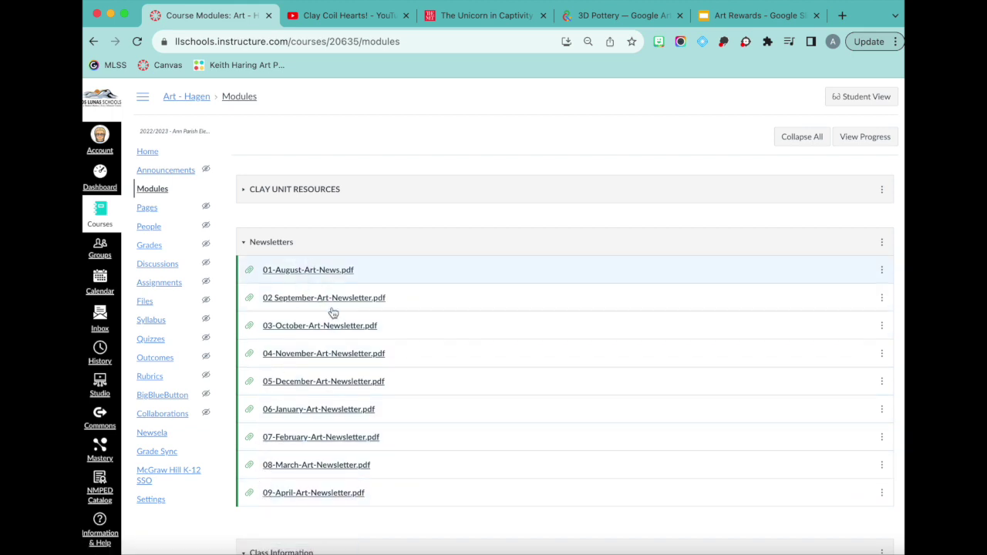
scroll(326, 441, down, 5)
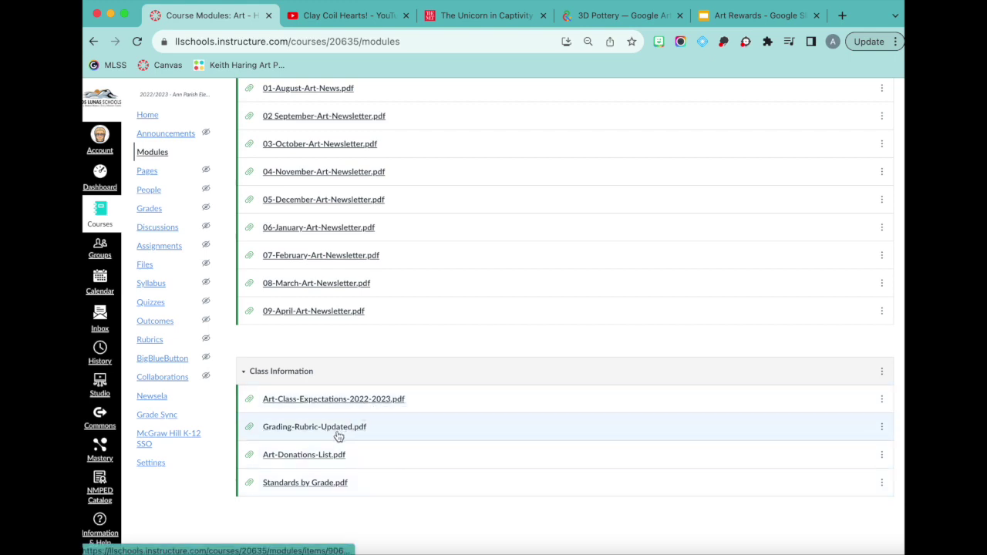
scroll(460, 448, up, 3)
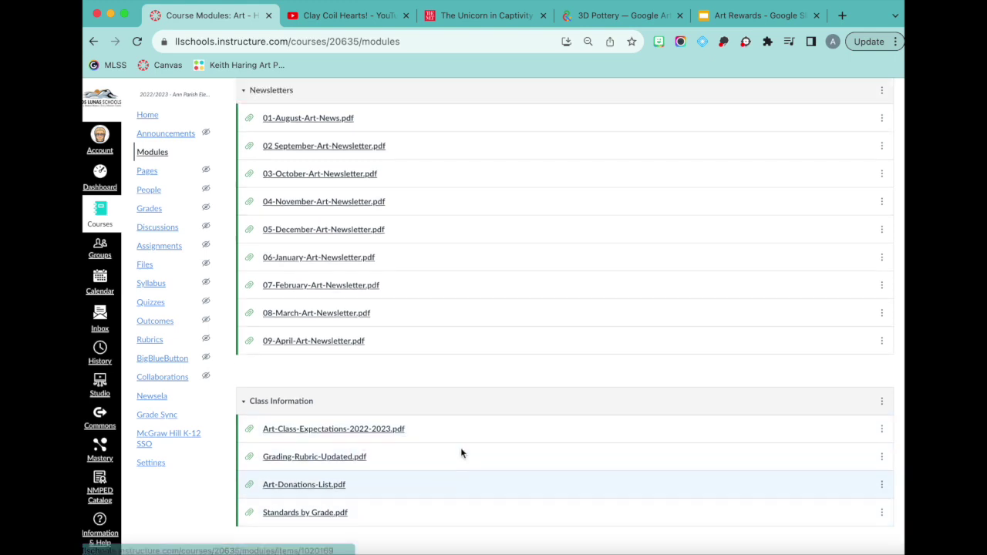
click(140, 154)
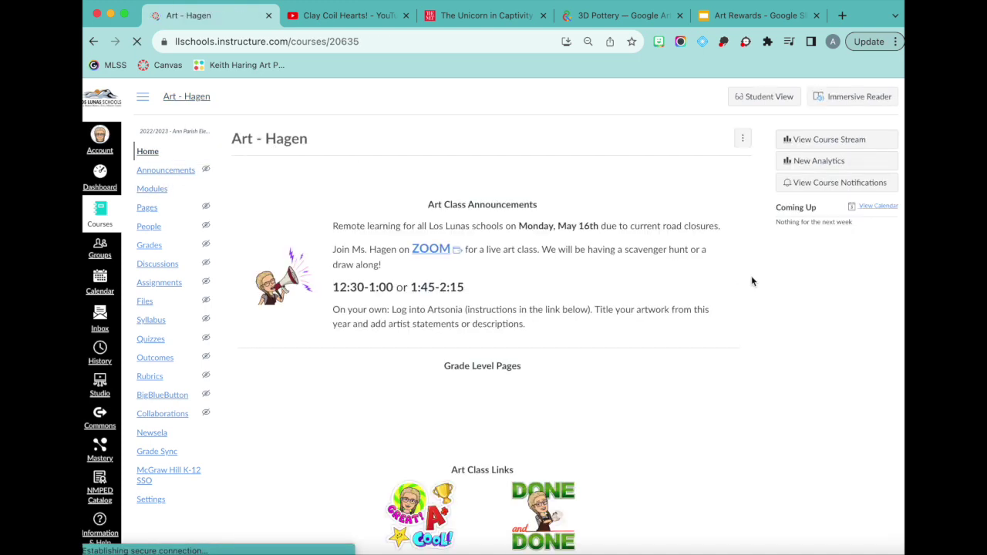
Preview the Art - Hagen homepage in Student View down to the Grade Level Pages tiles K–6th.
click(765, 100)
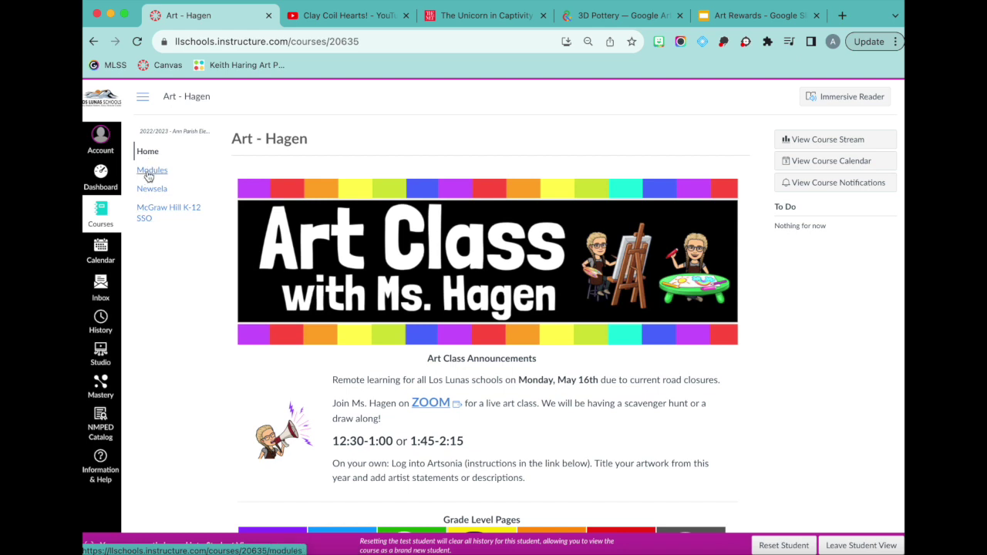
scroll(491, 205, down, 3)
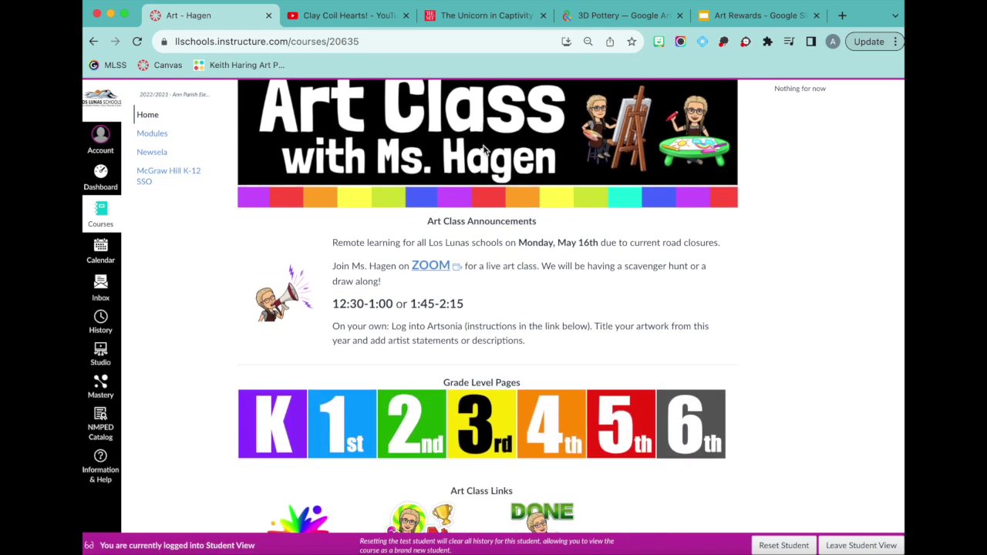
scroll(472, 286, down, 3)
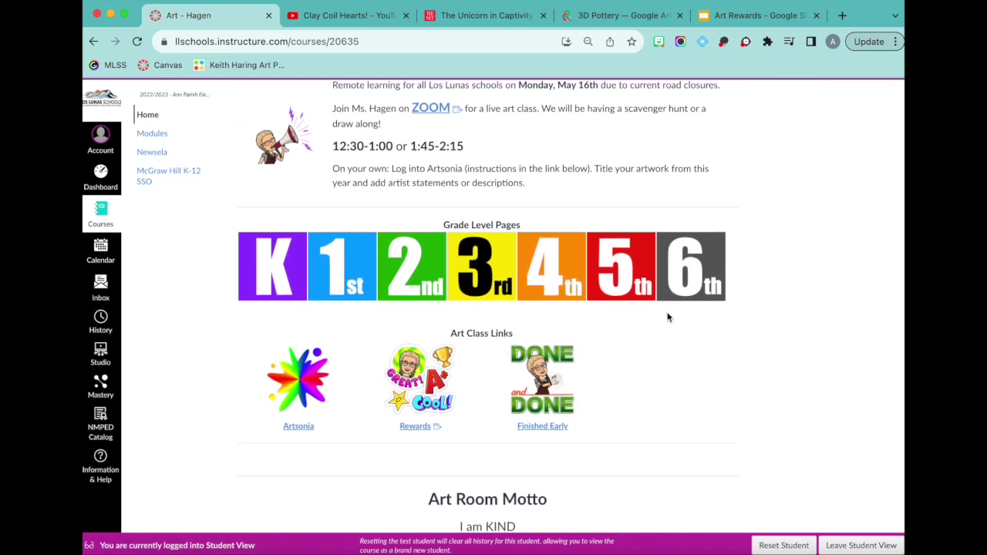
scroll(605, 375, down, 8)
scroll(605, 376, up, 10)
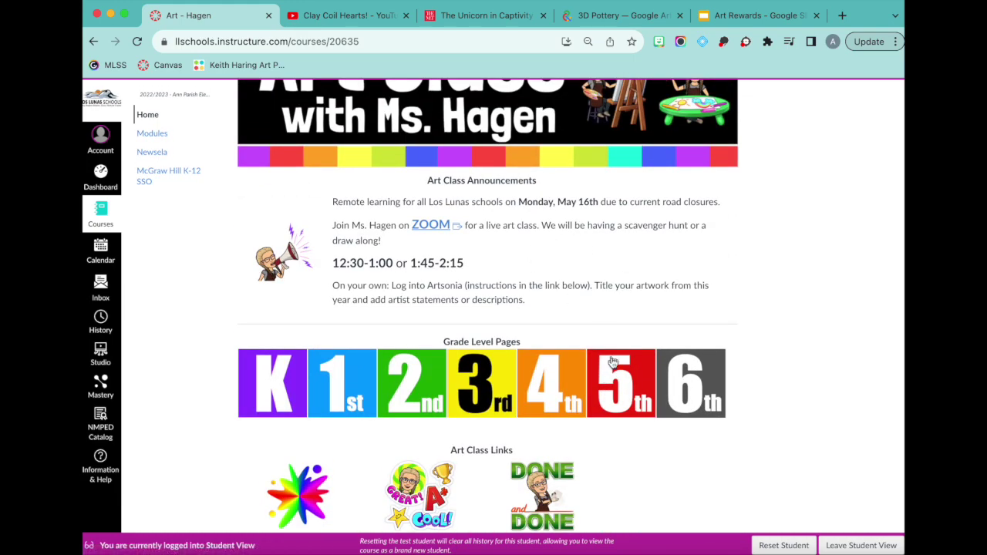
Open the 5th Grade page and browse its weekly learning targets table and 5th Grade Art Gallery.
click(625, 387)
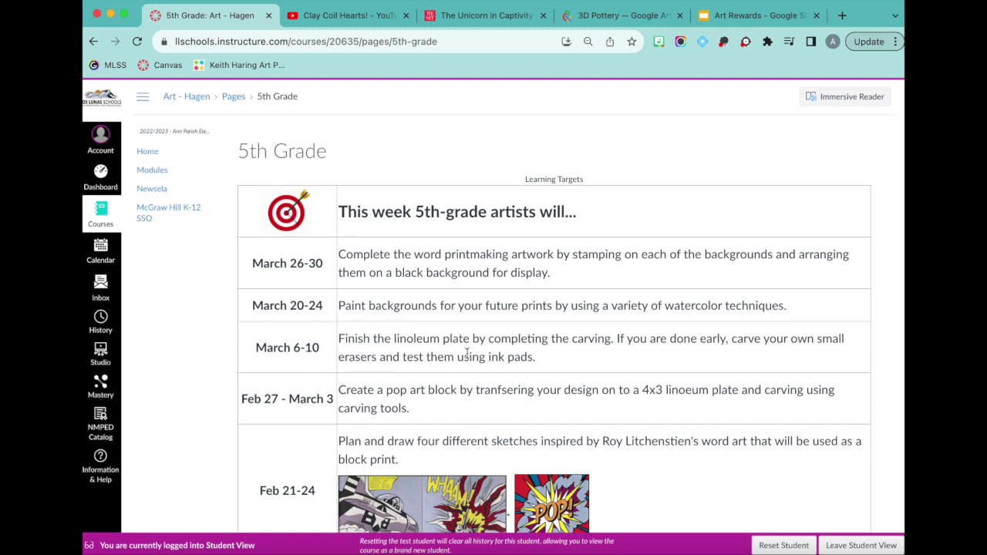
scroll(380, 368, down, 1)
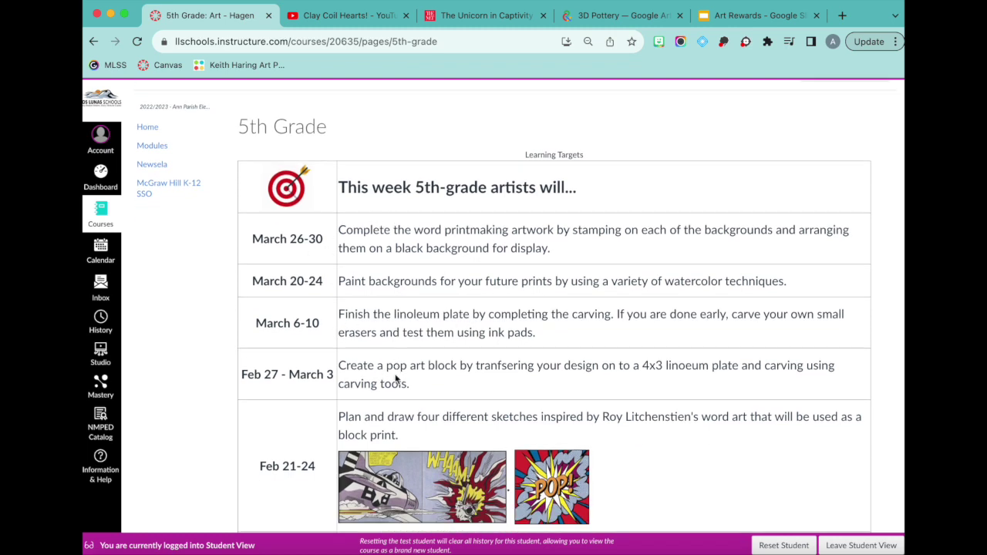
scroll(389, 384, down, 5)
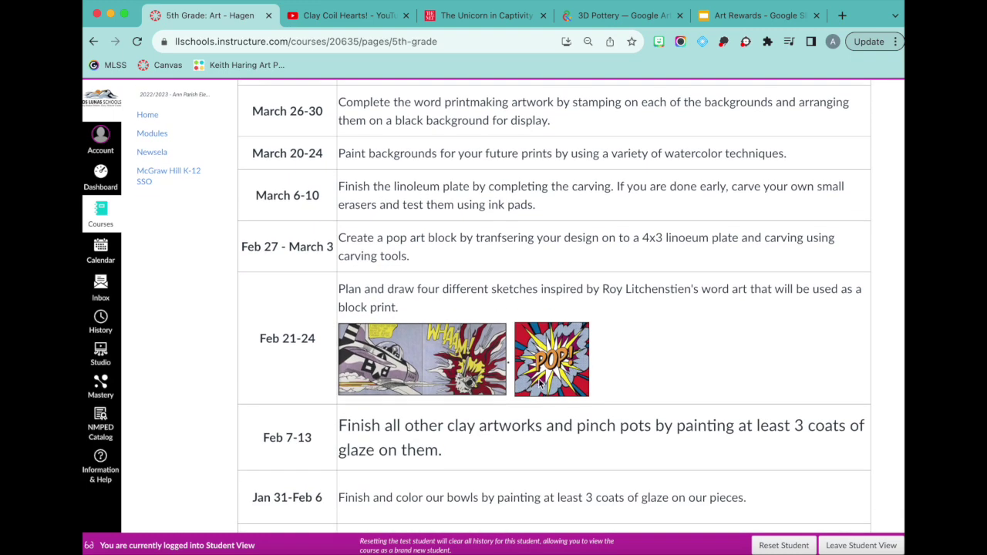
scroll(440, 391, down, 8)
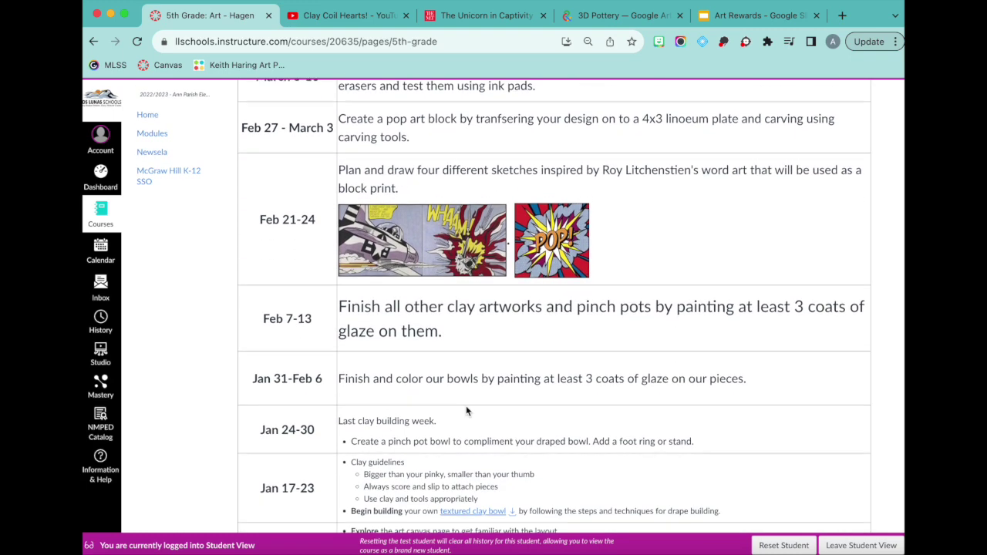
scroll(479, 428, down, 1)
scroll(524, 355, down, 3)
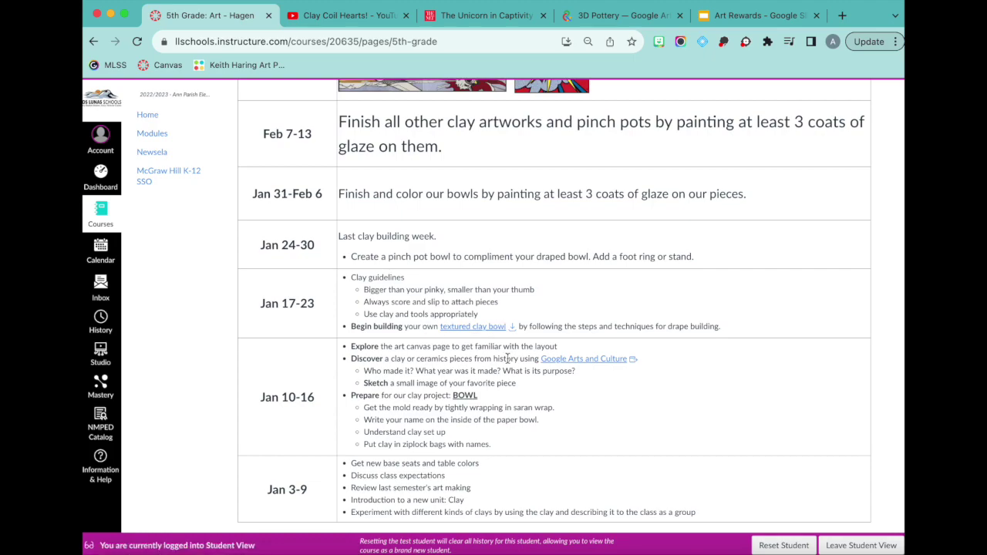
scroll(502, 379, down, 3)
scroll(505, 384, up, 10)
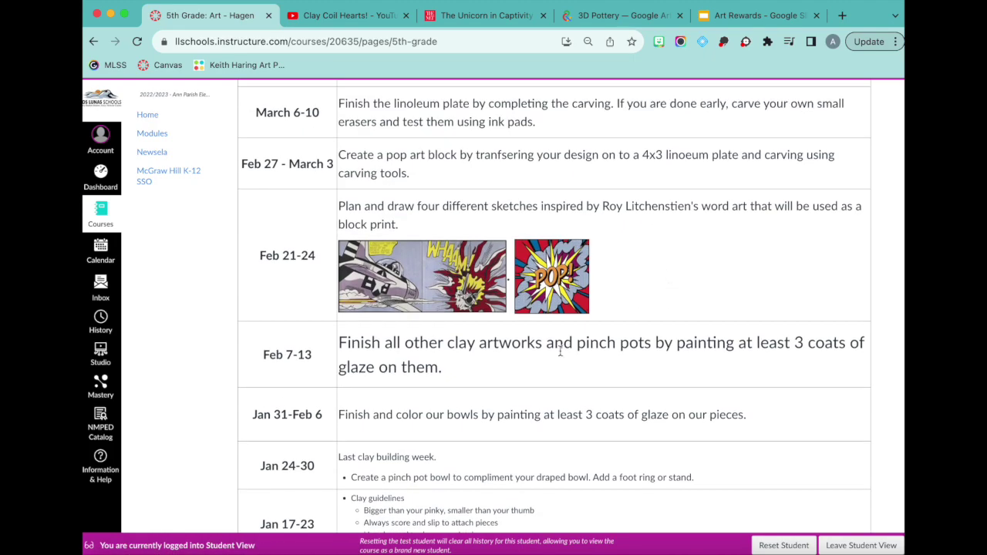
scroll(560, 353, down, 3)
scroll(560, 353, up, 5)
scroll(561, 340, up, 3)
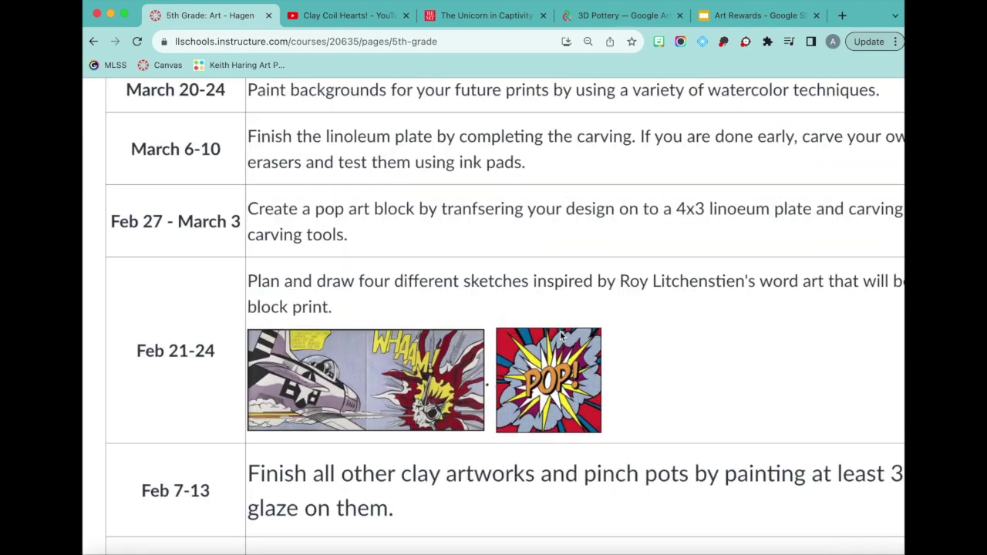
scroll(561, 337, up, 5)
scroll(560, 337, down, 2)
scroll(560, 337, down, 5)
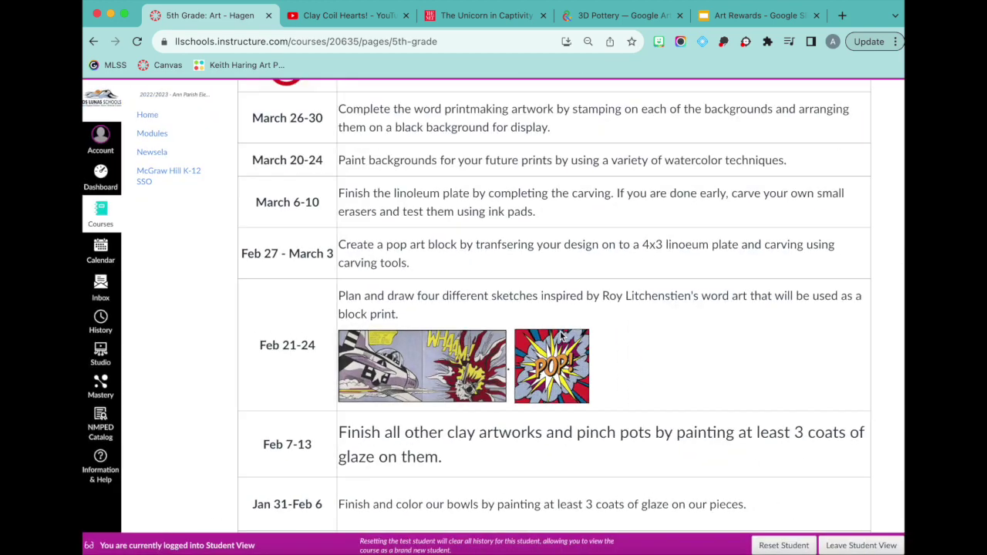
scroll(561, 336, down, 8)
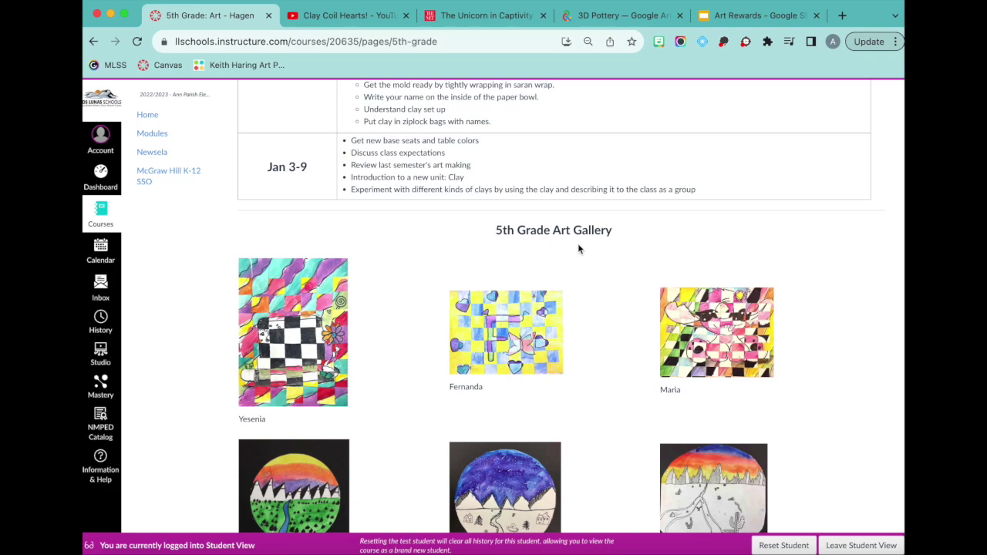
scroll(498, 393, down, 7)
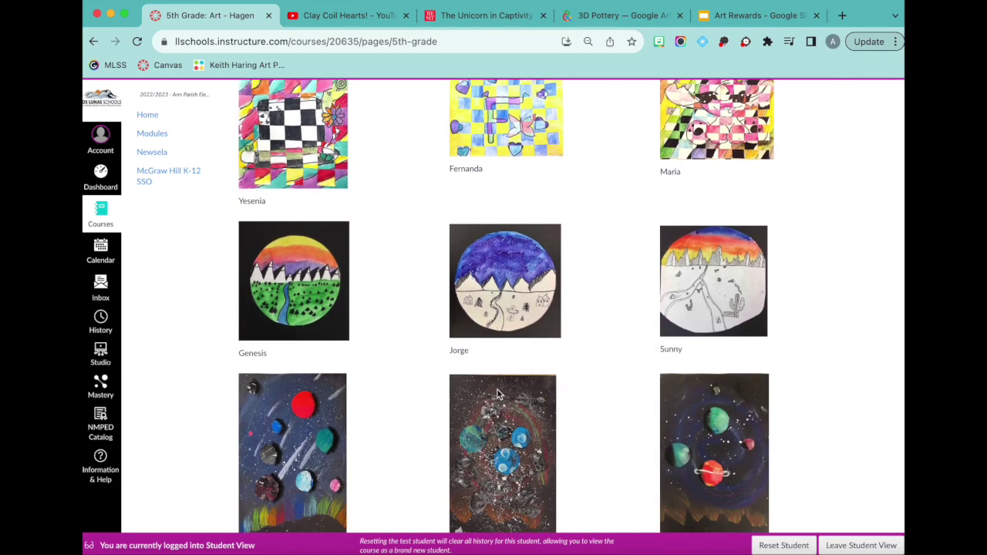
scroll(498, 393, up, 6)
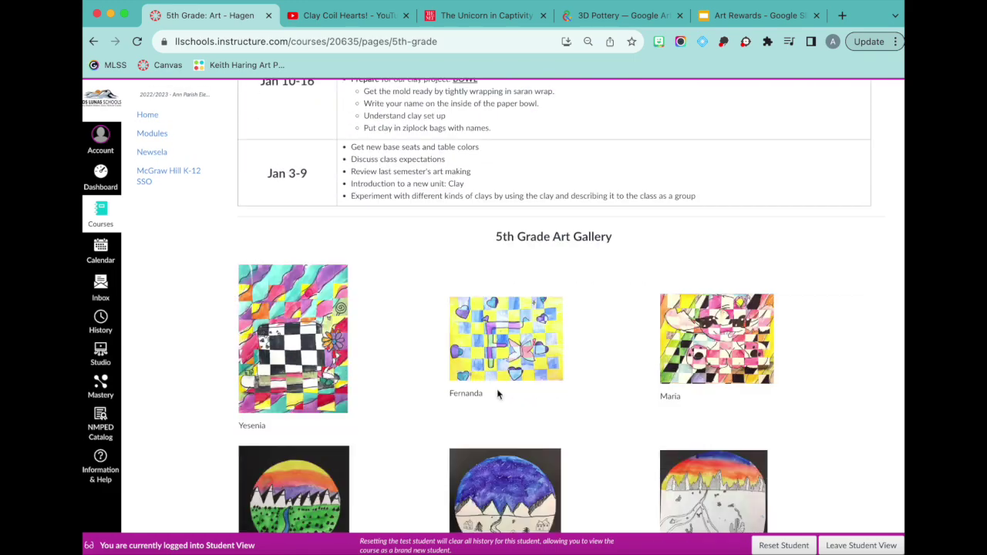
scroll(498, 393, down, 6)
scroll(498, 393, up, 15)
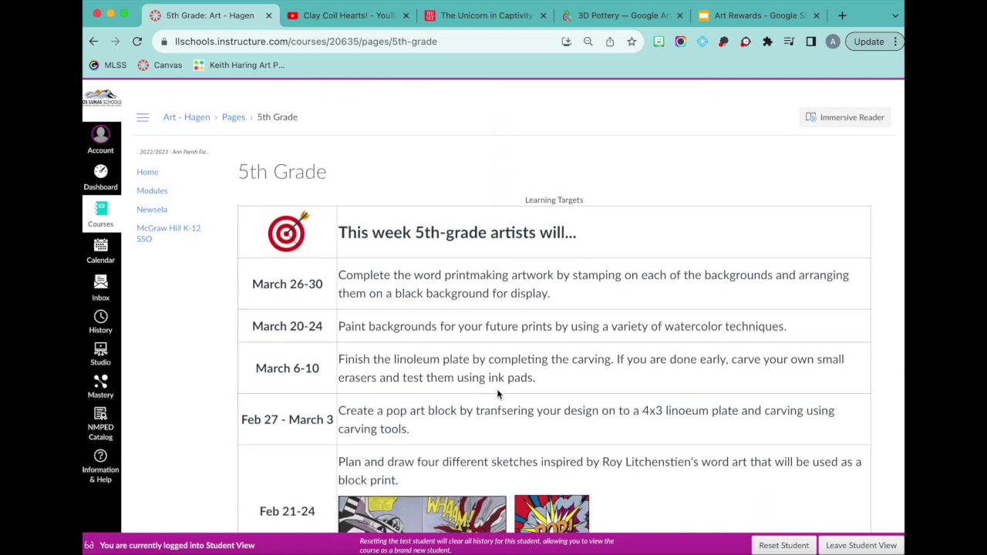
click(93, 40)
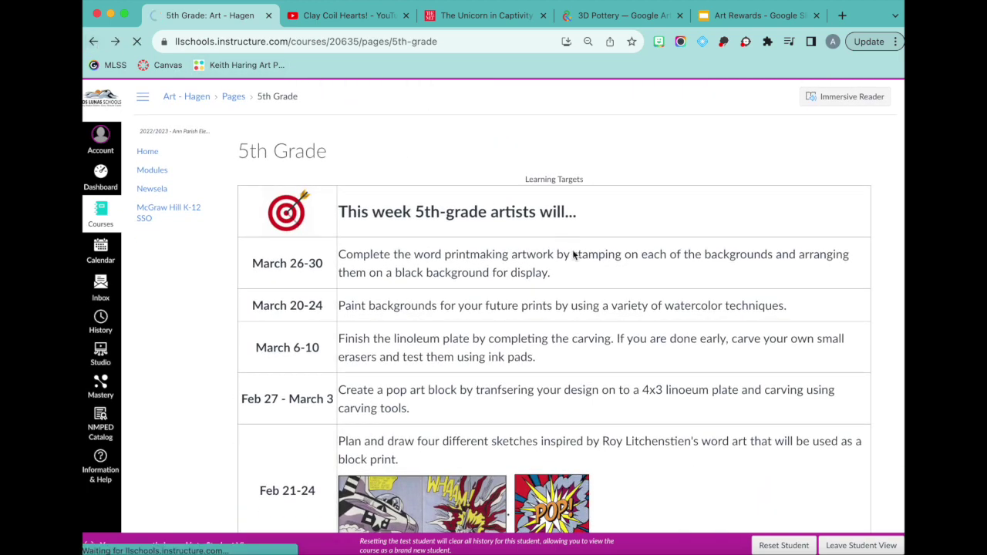
scroll(348, 377, down, 3)
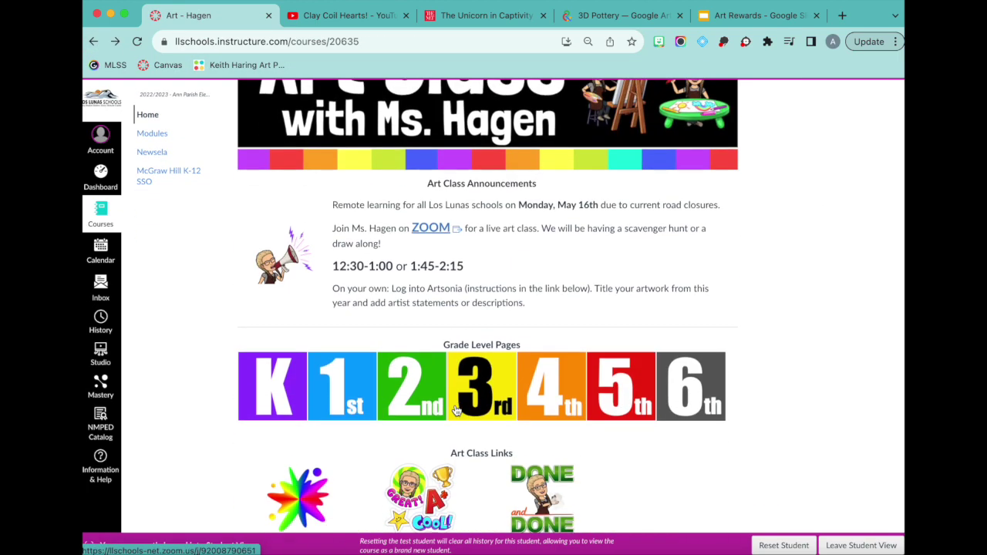
click(348, 378)
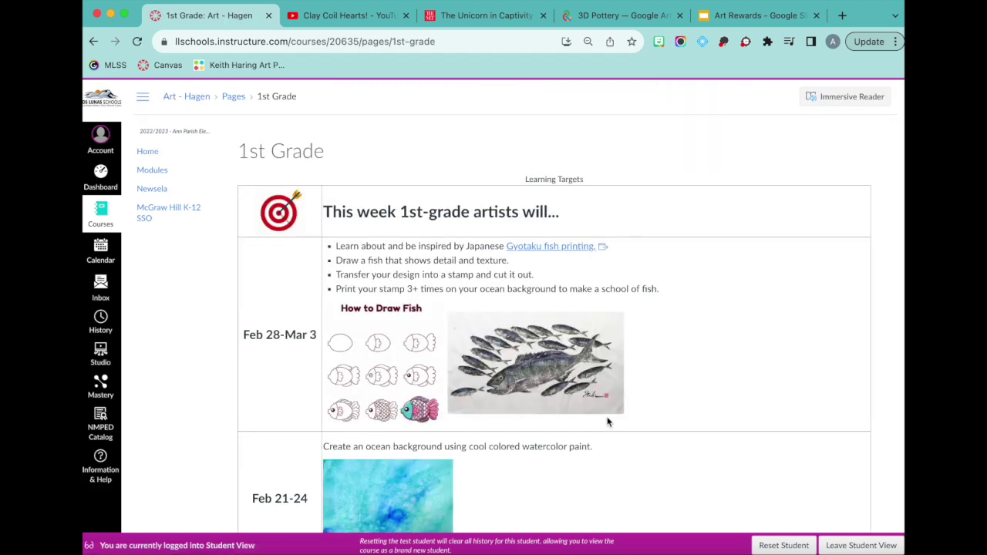
scroll(607, 422, down, 15)
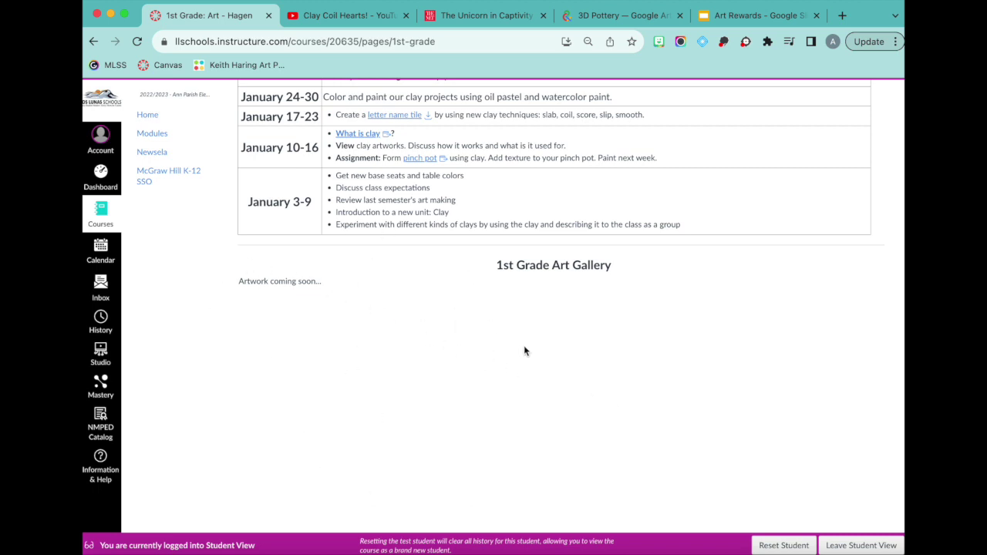
scroll(524, 351, up, 3)
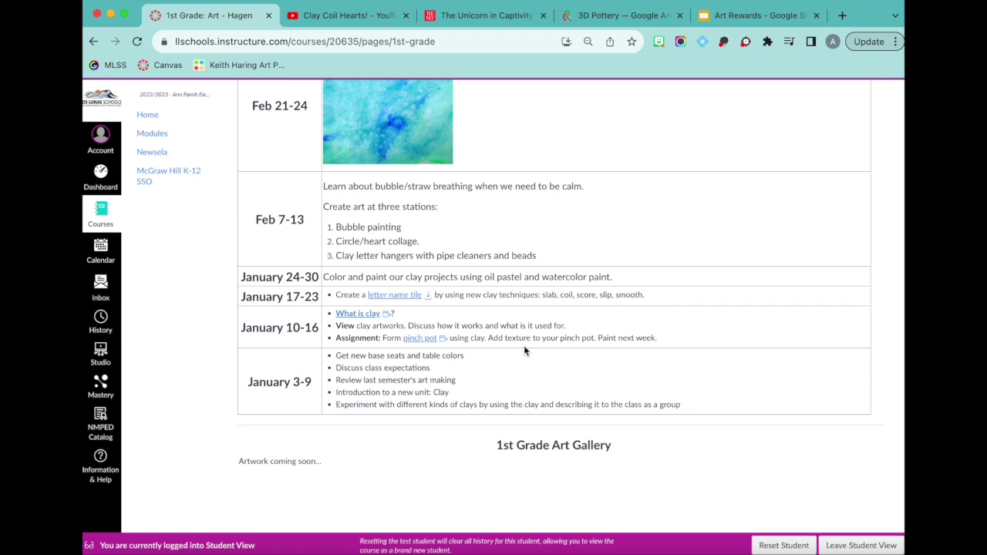
scroll(523, 351, up, 5)
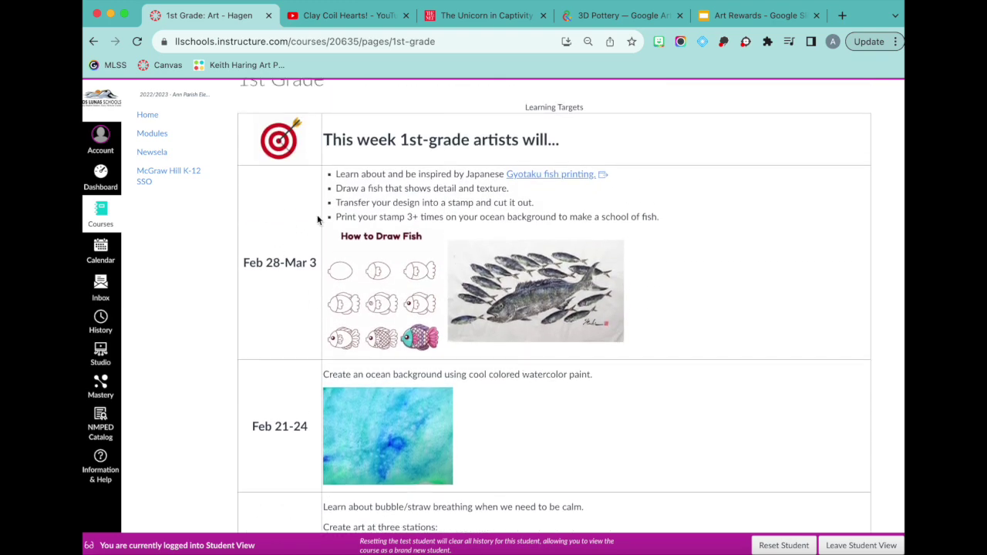
scroll(379, 242, down, 8)
scroll(324, 398, up, 6)
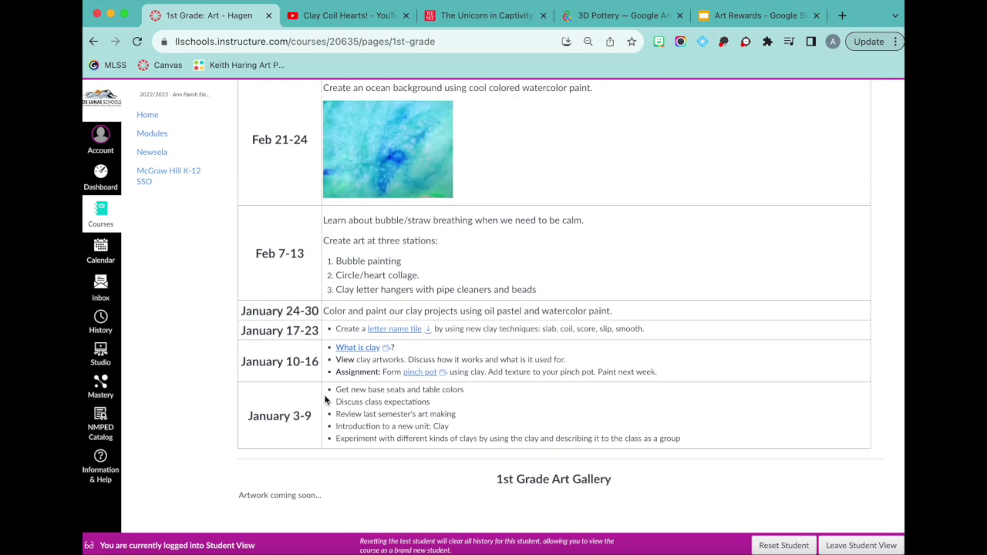
scroll(324, 399, up, 3)
scroll(286, 384, down, 5)
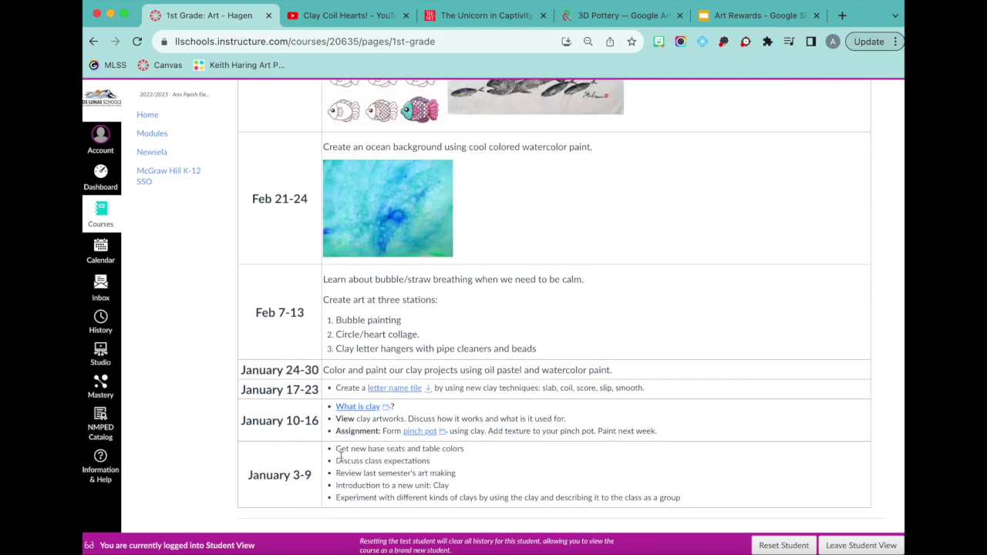
scroll(348, 358, up, 5)
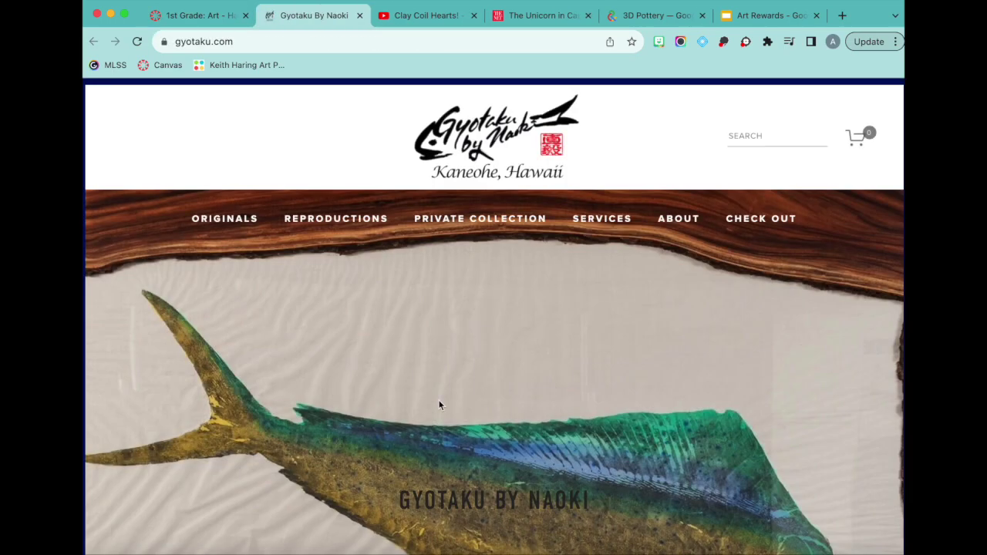
Read gyotaku.com's CATCH, PRINT, EAT section and biography, then return to the 1st Grade lesson tab.
scroll(439, 403, down, 15)
scroll(440, 405, down, 6)
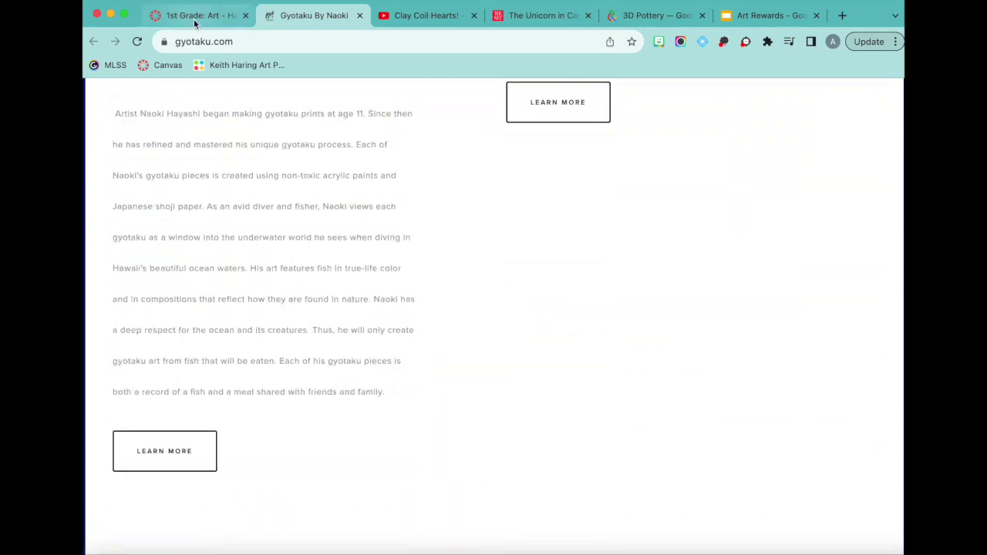
scroll(383, 298, up, 5)
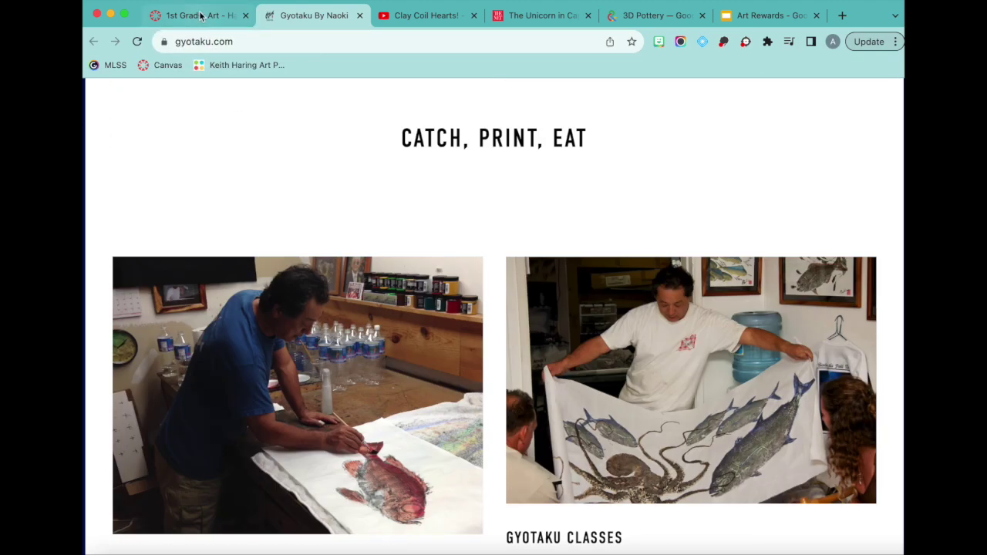
click(199, 22)
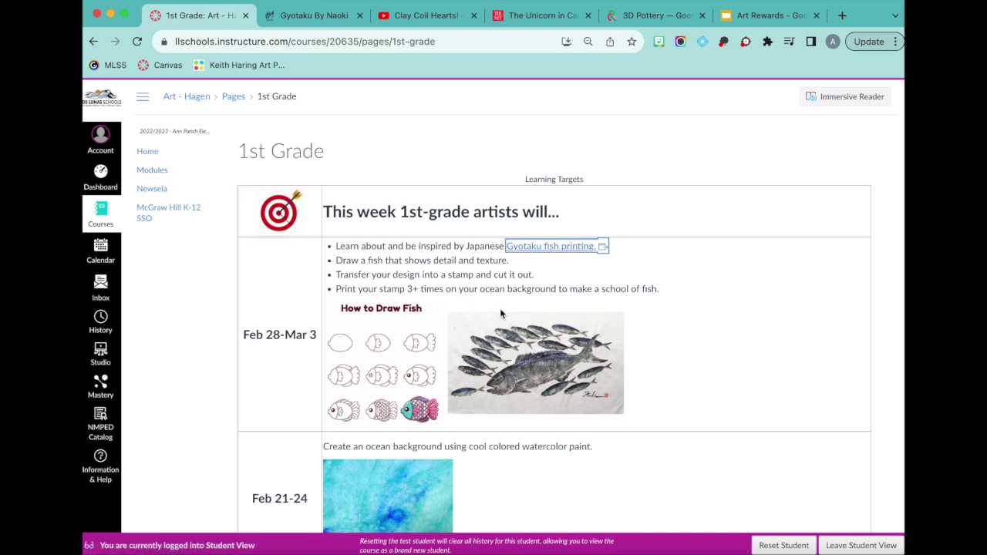
Go back from the 1st Grade page to the Art - Hagen course home.
scroll(425, 353, down, 3)
scroll(425, 353, up, 3)
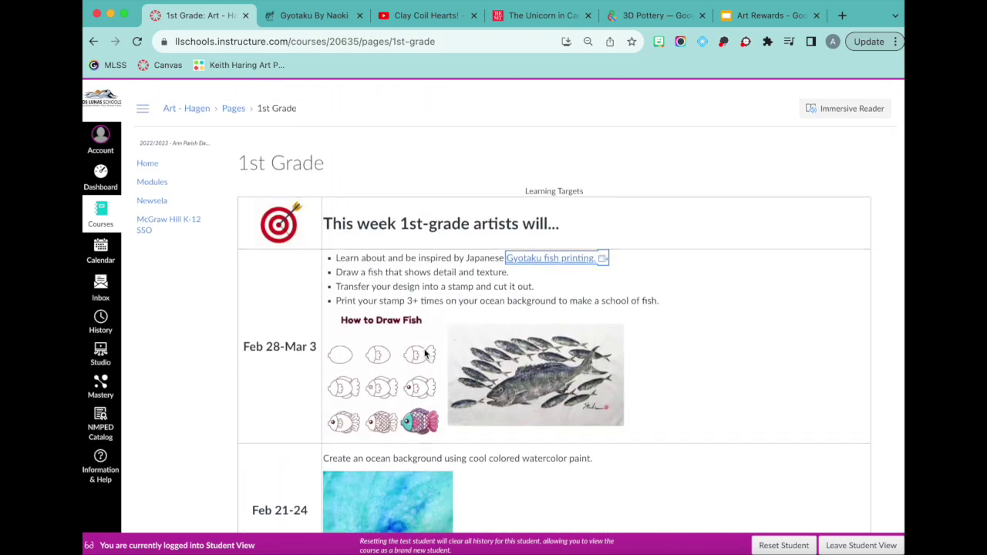
click(94, 41)
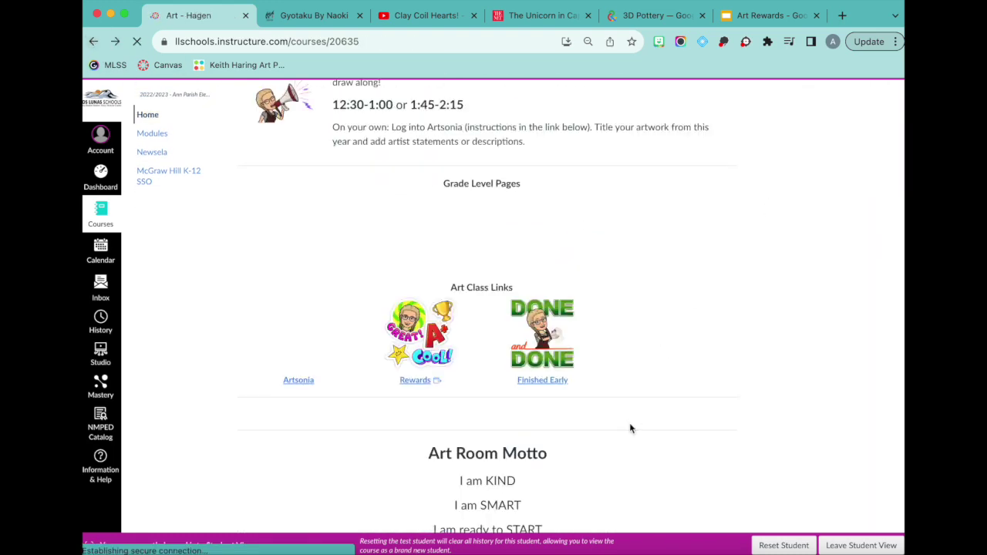
scroll(629, 429, down, 3)
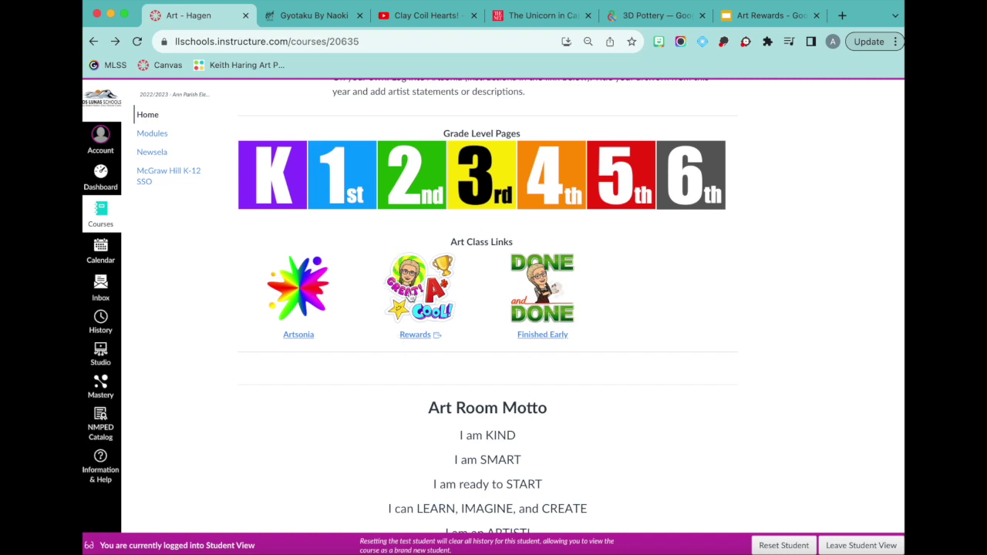
Open the Art Rewards slide deck in a new tab and browse slides 2–5 up to the cat stickers.
click(409, 300)
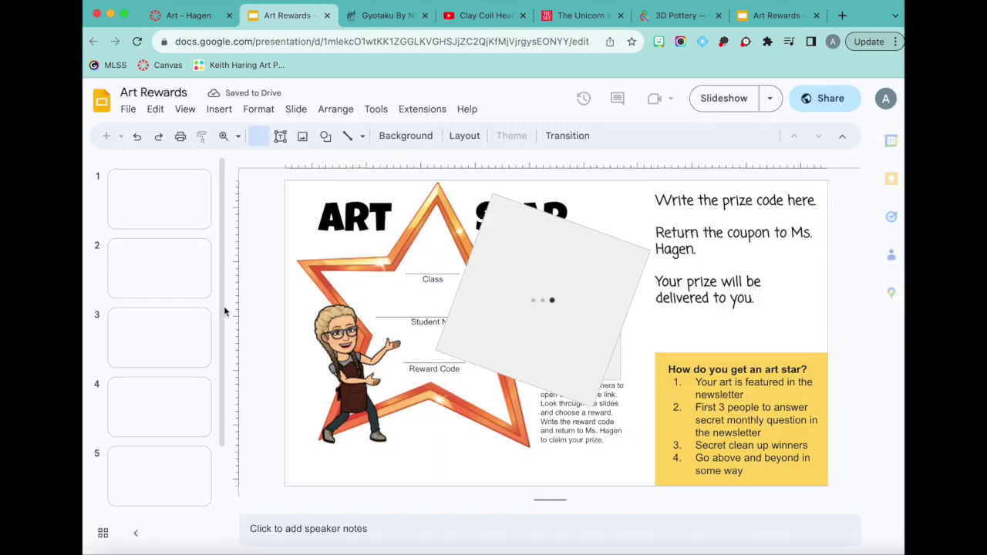
key(Down)
key(Down)
key(Down)
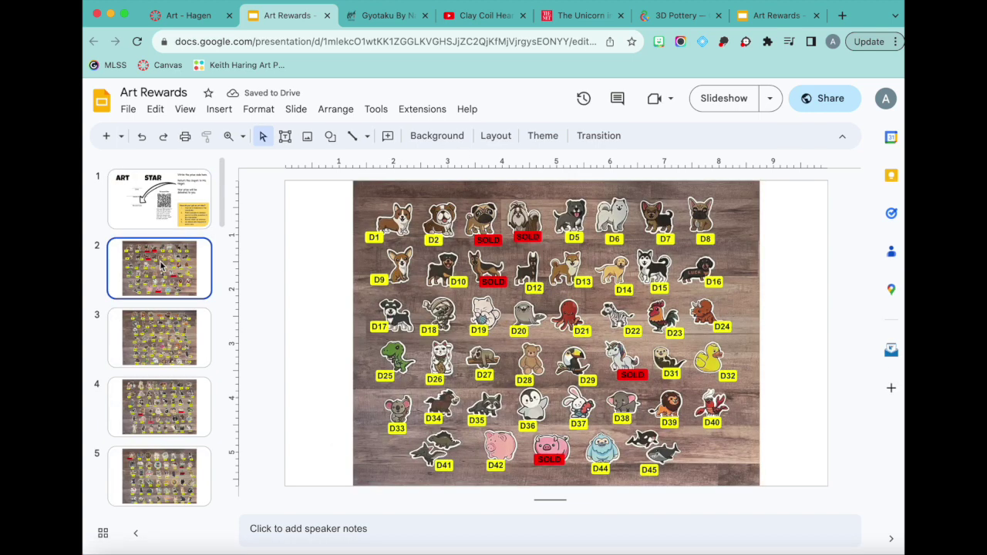
scroll(149, 385, down, 2)
click(149, 386)
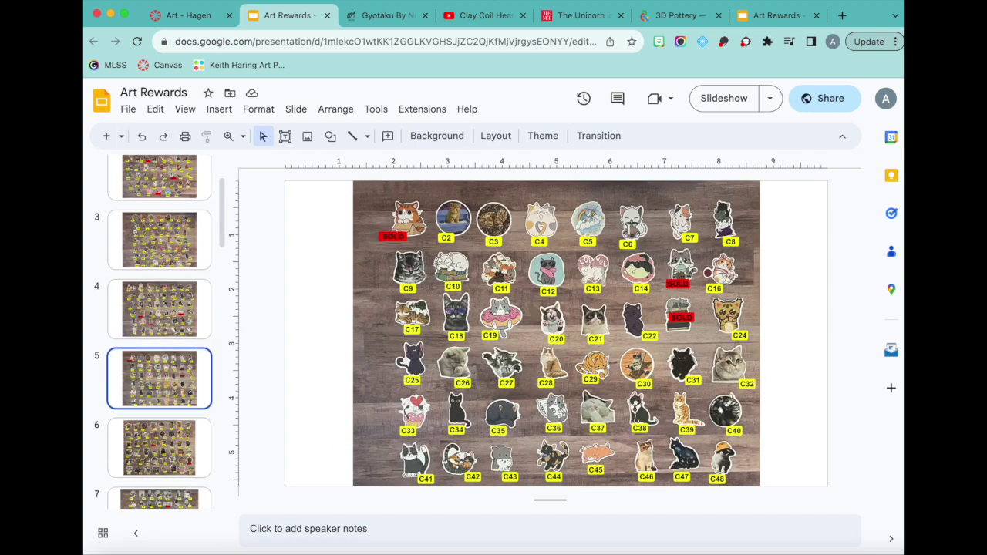
click(202, 16)
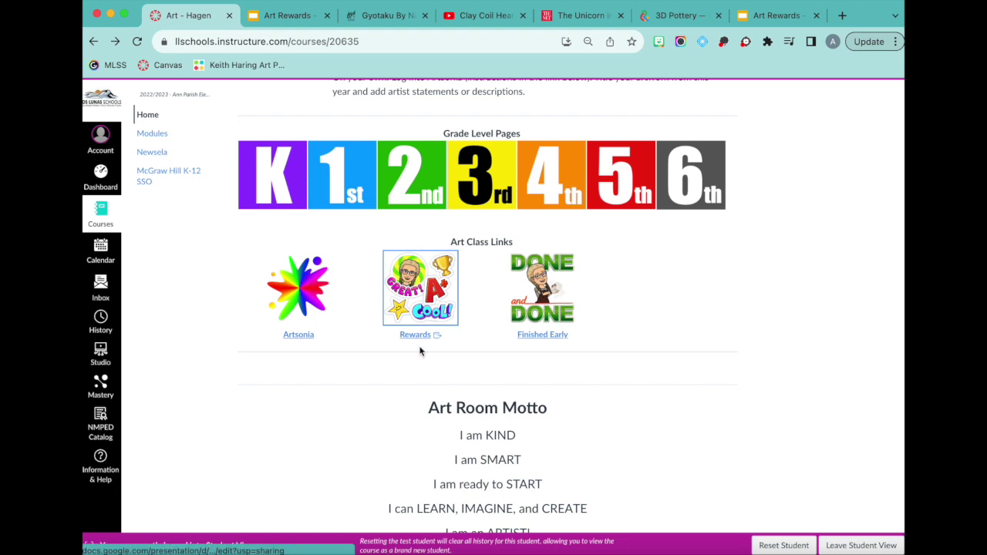
click(548, 307)
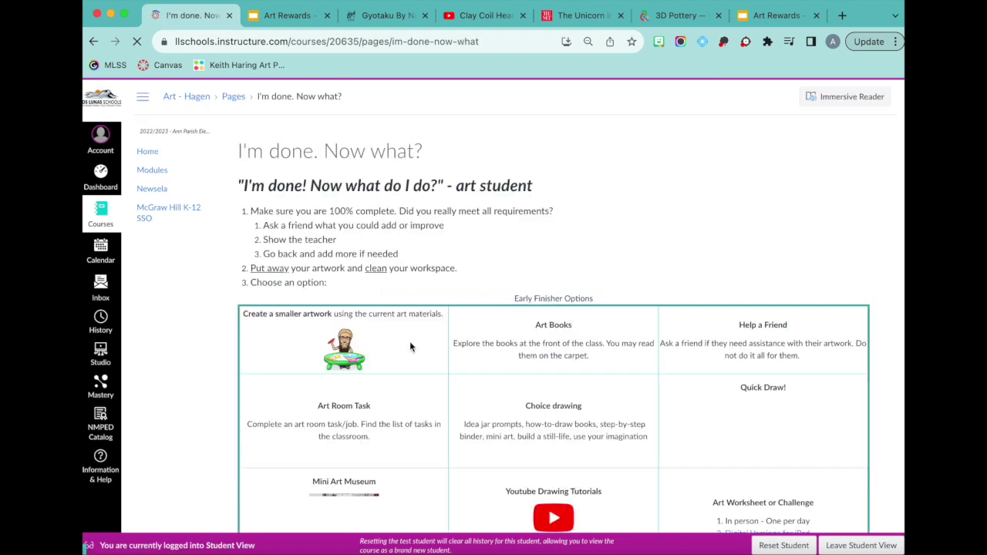
scroll(397, 368, down, 3)
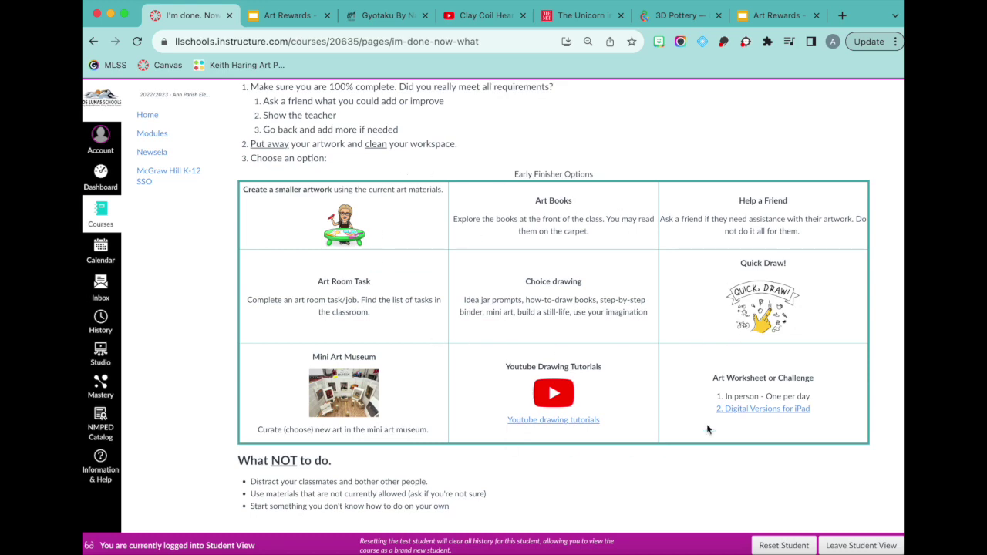
scroll(572, 221, up, 3)
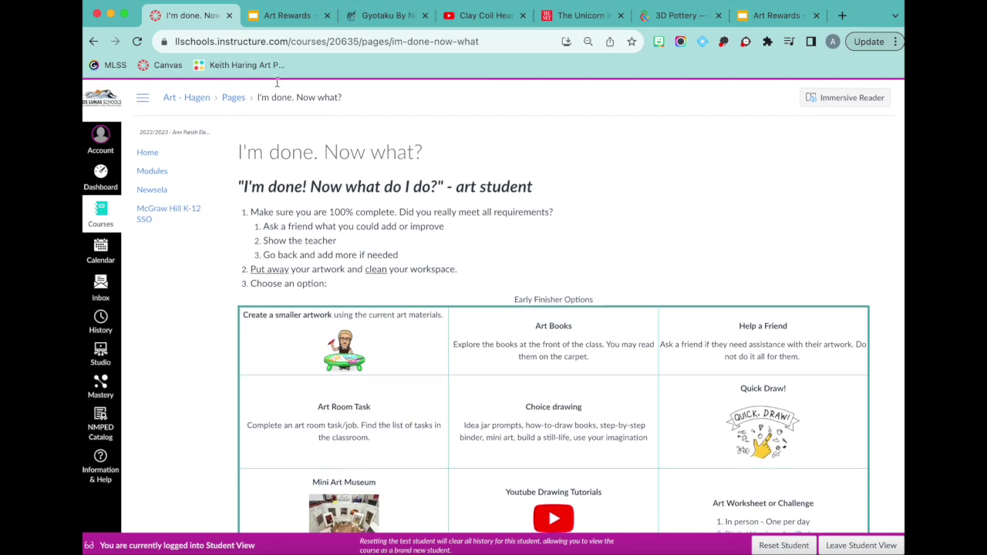
click(94, 42)
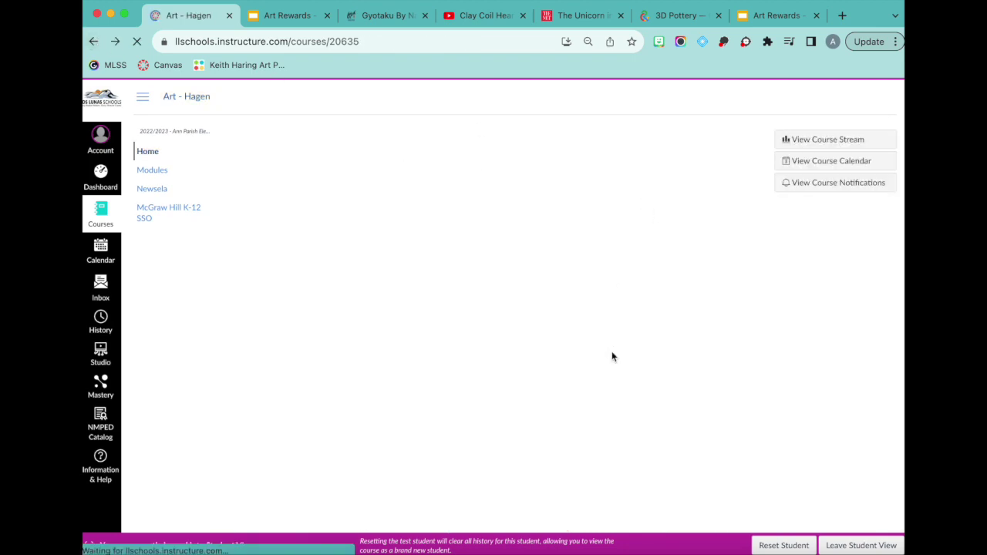
Scroll up and down through the Art - Hagen course homepage.
scroll(521, 423, down, 10)
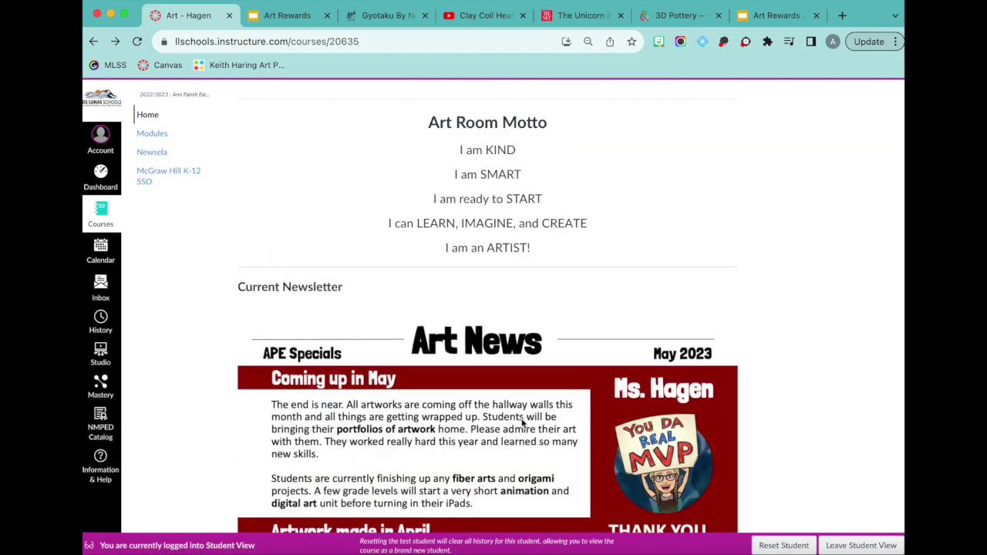
scroll(521, 424, up, 11)
scroll(523, 423, up, 3)
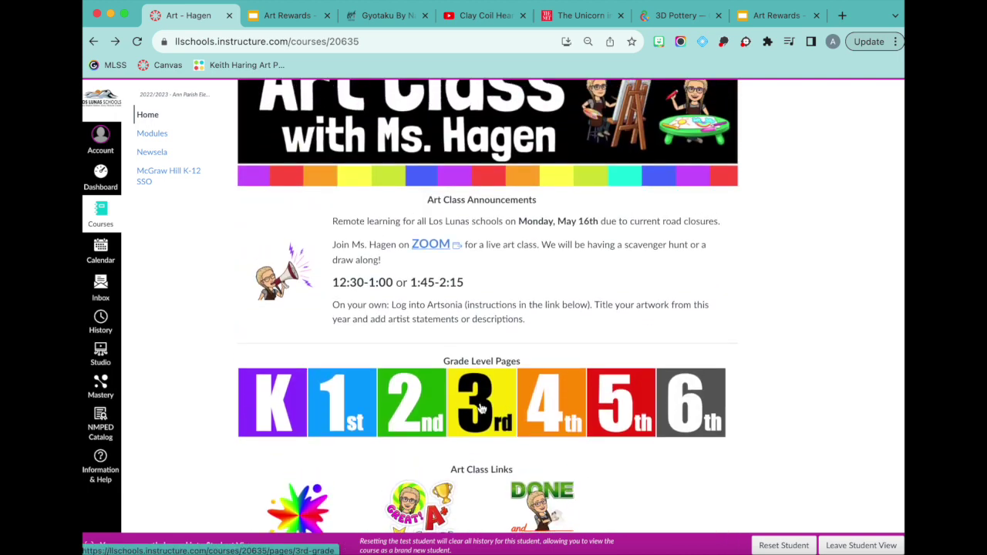
scroll(625, 301, up, 3)
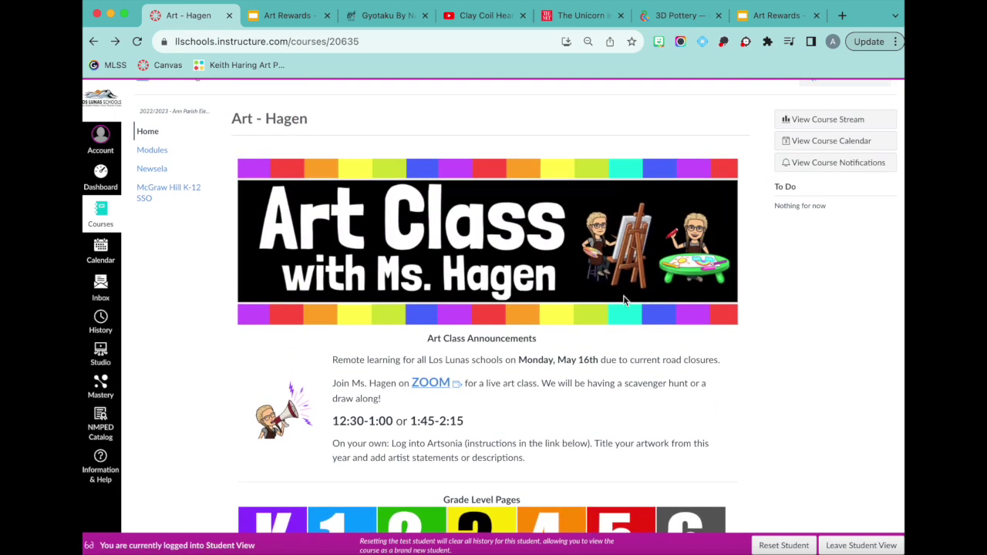
scroll(625, 301, down, 3)
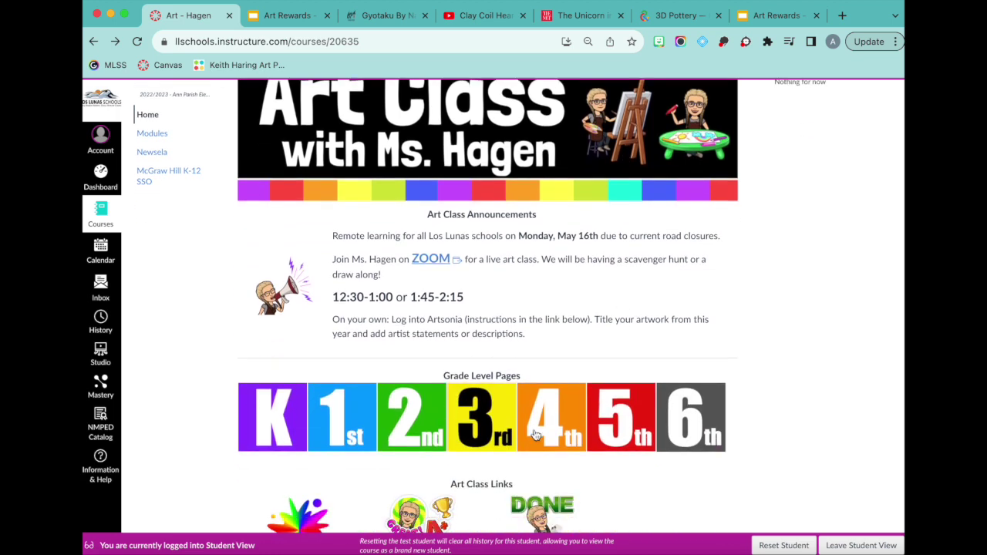
scroll(597, 445, down, 5)
scroll(598, 446, up, 2)
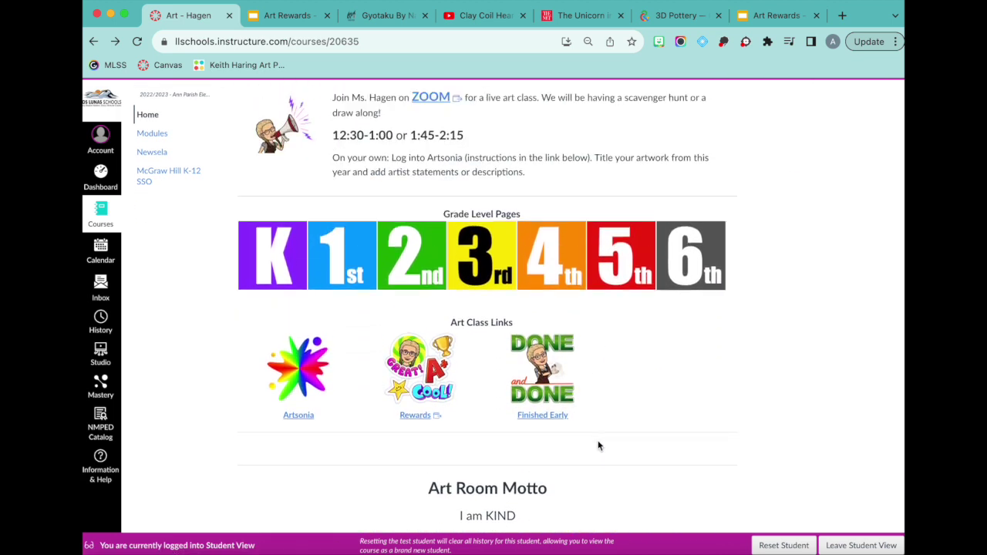
scroll(598, 445, up, 3)
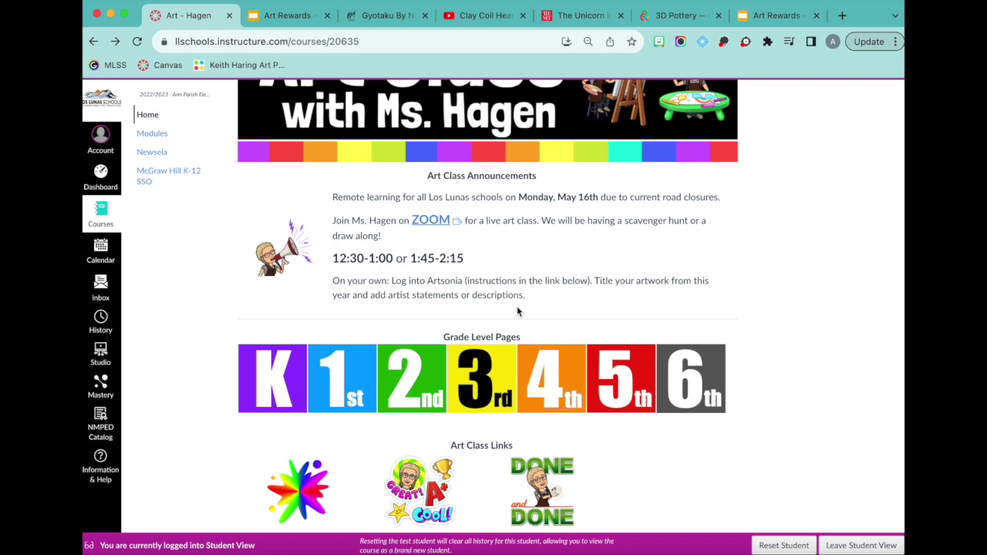
scroll(516, 309, up, 4)
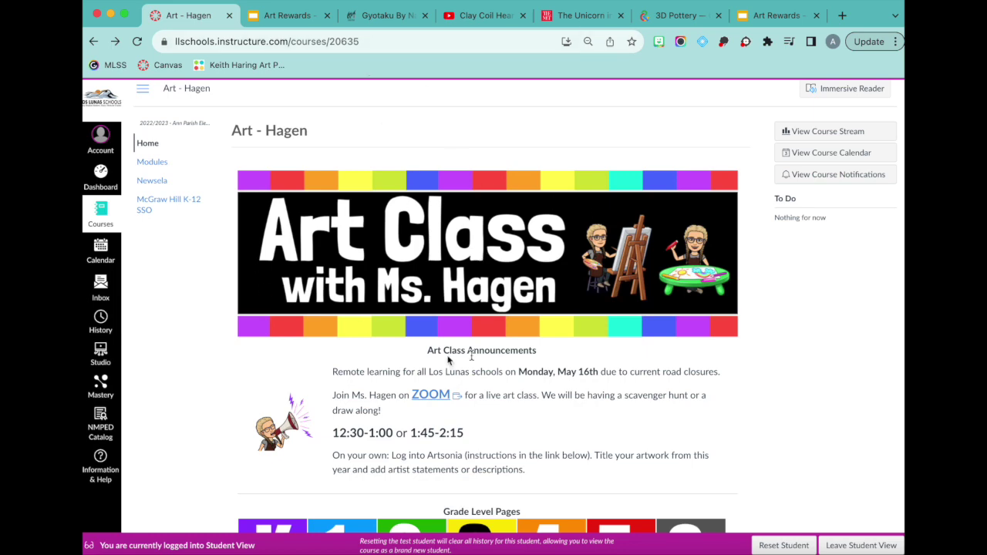
scroll(455, 316, down, 5)
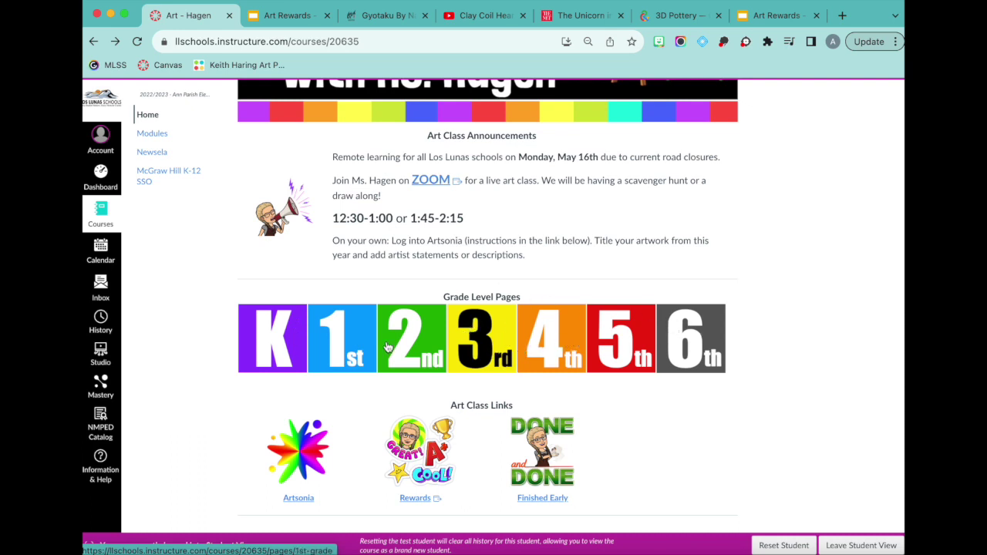
scroll(388, 346, down, 2)
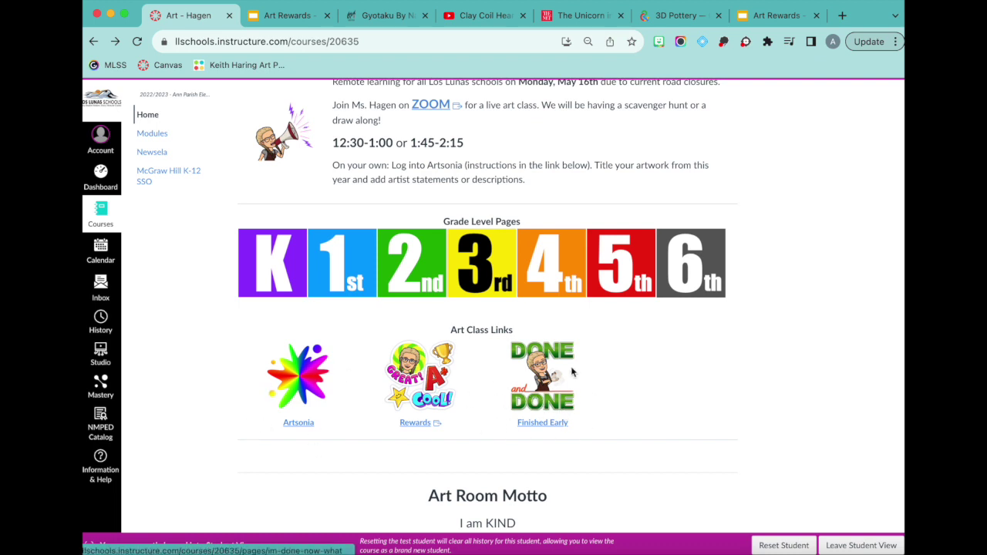
scroll(571, 404, down, 5)
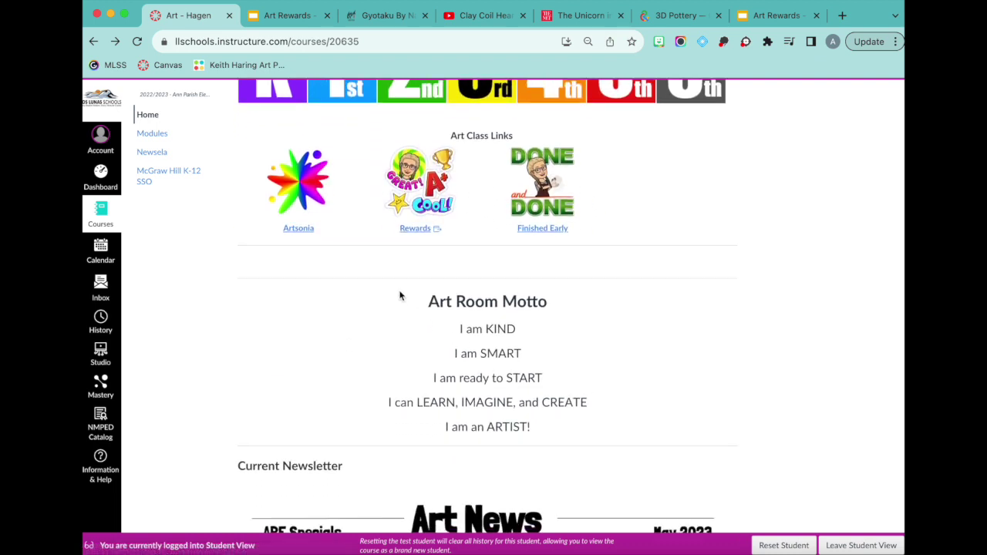
scroll(519, 398, down, 10)
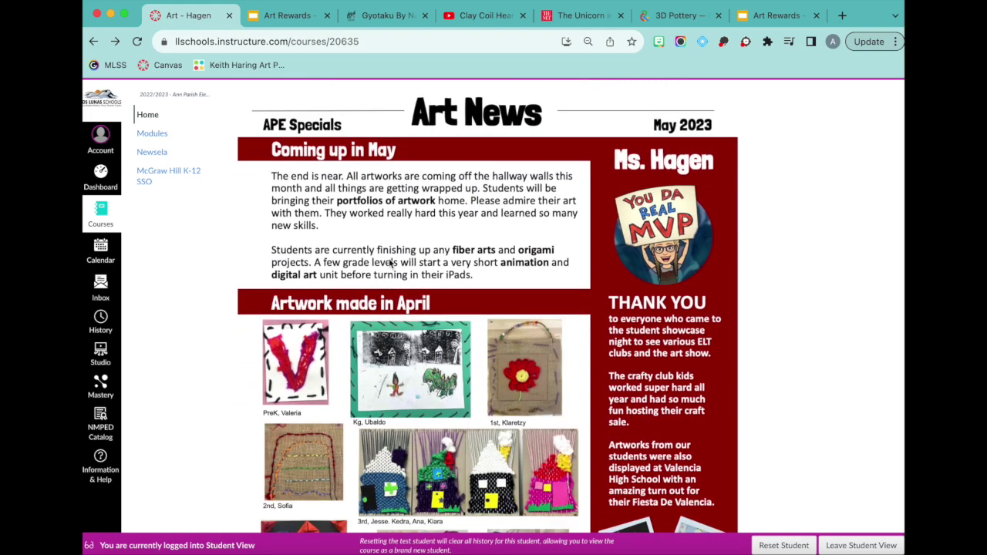
scroll(538, 351, up, 15)
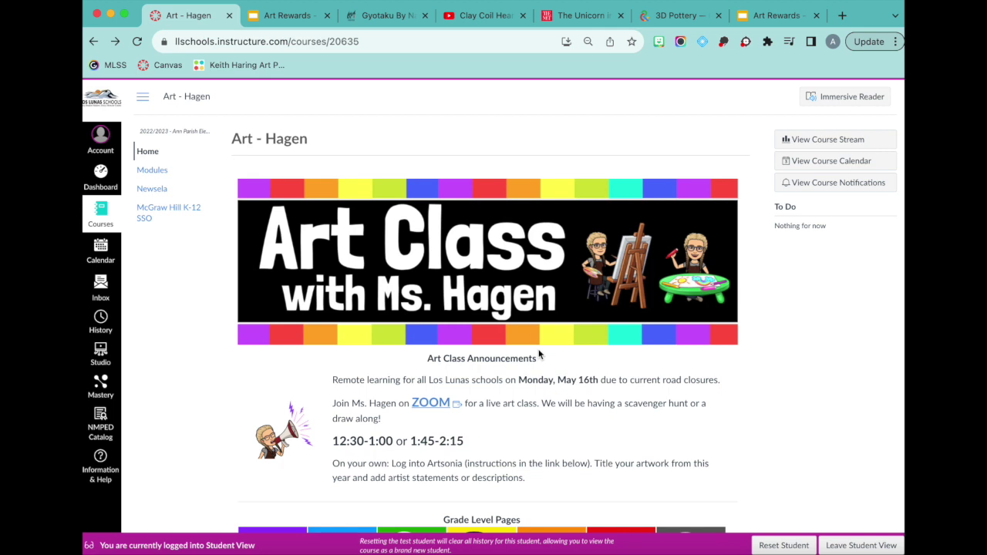
scroll(524, 392, down, 2)
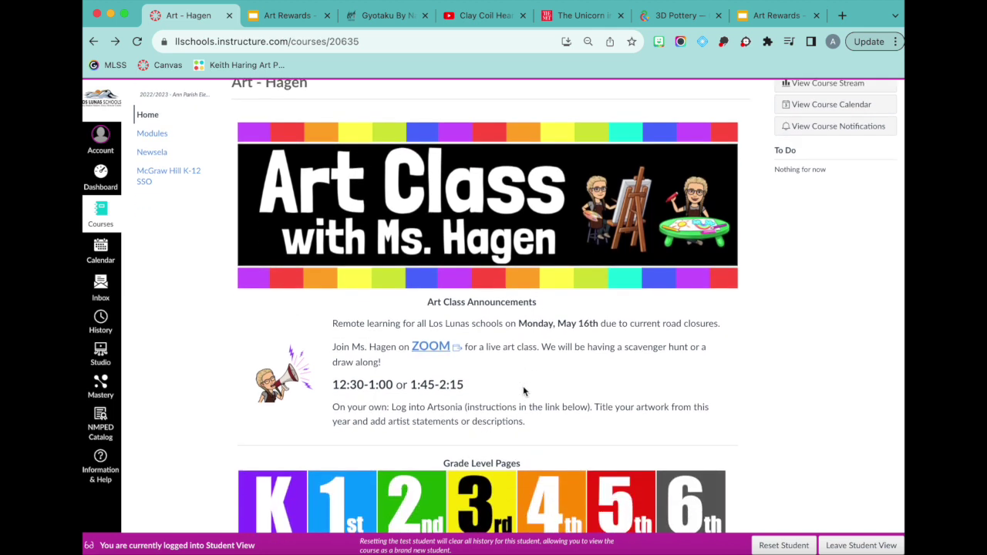
scroll(523, 392, up, 1)
scroll(523, 391, down, 2)
scroll(523, 391, up, 3)
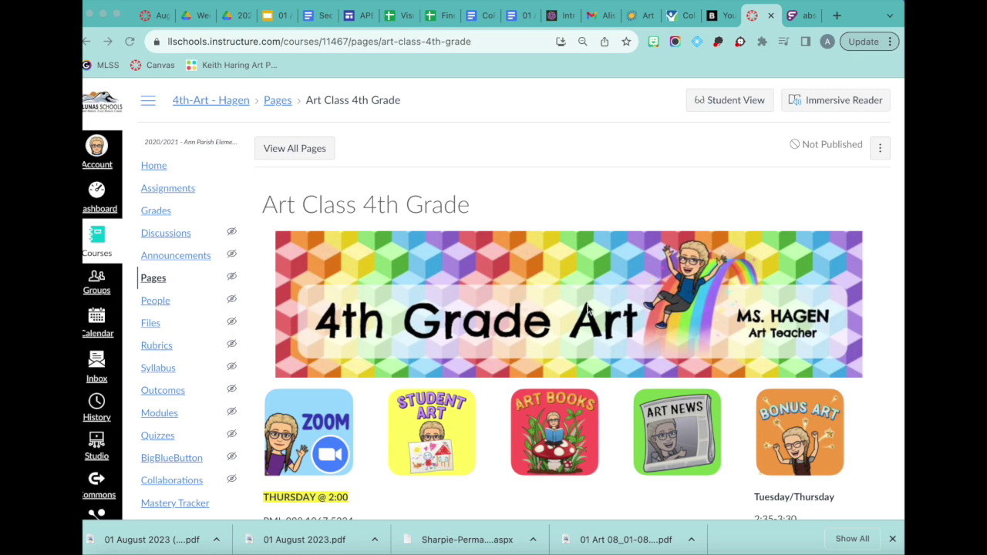
scroll(629, 375, down, 5)
scroll(629, 375, up, 5)
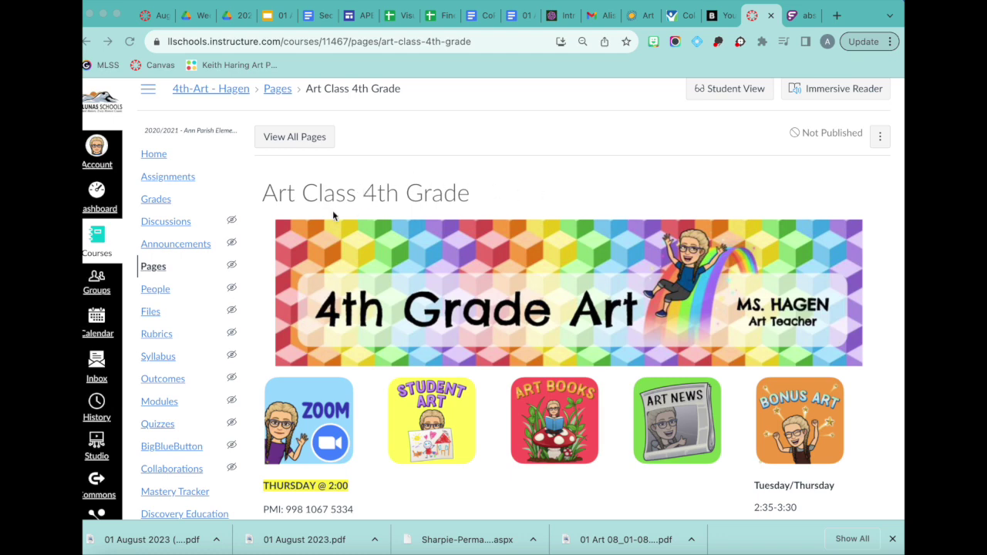
scroll(518, 222, down, 1)
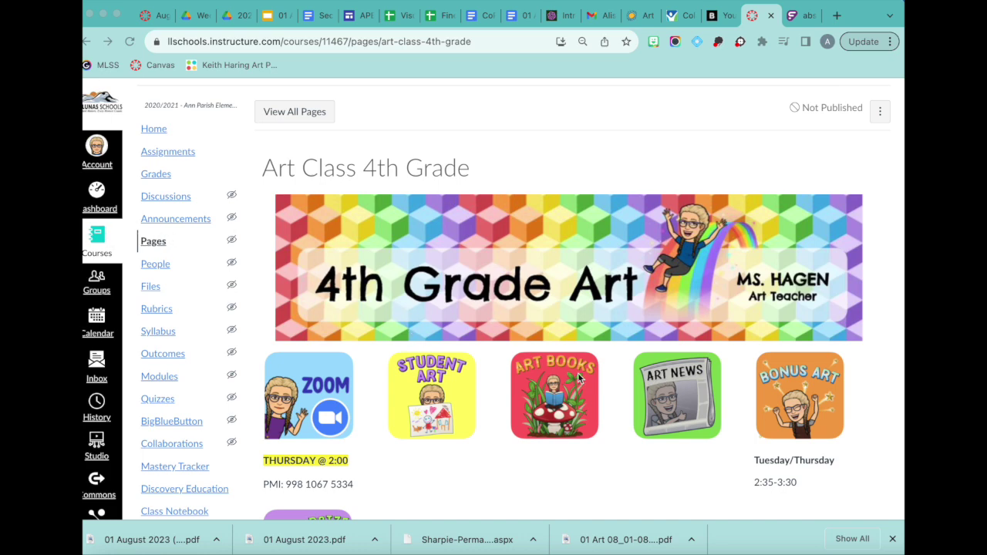
scroll(580, 377, down, 5)
scroll(580, 377, up, 2)
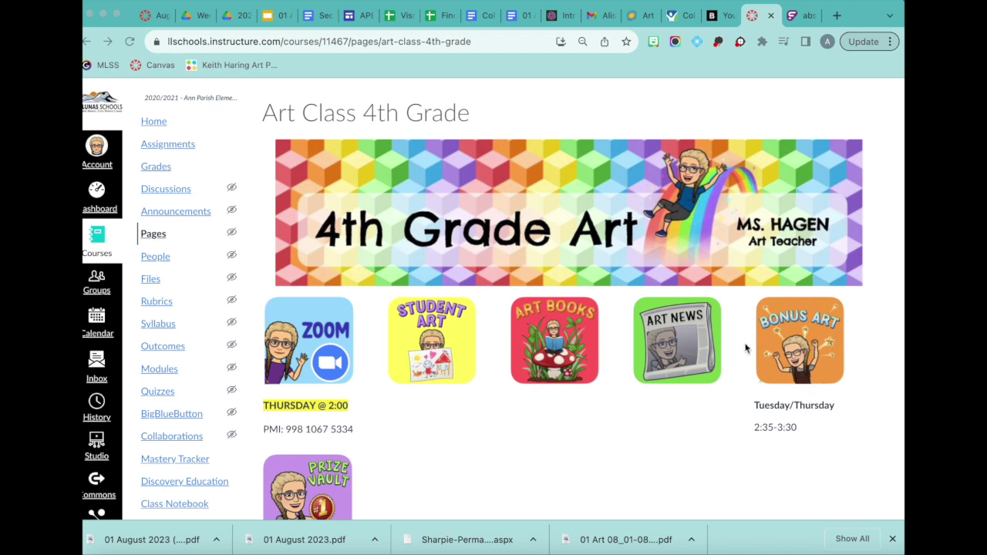
scroll(795, 364, down, 1)
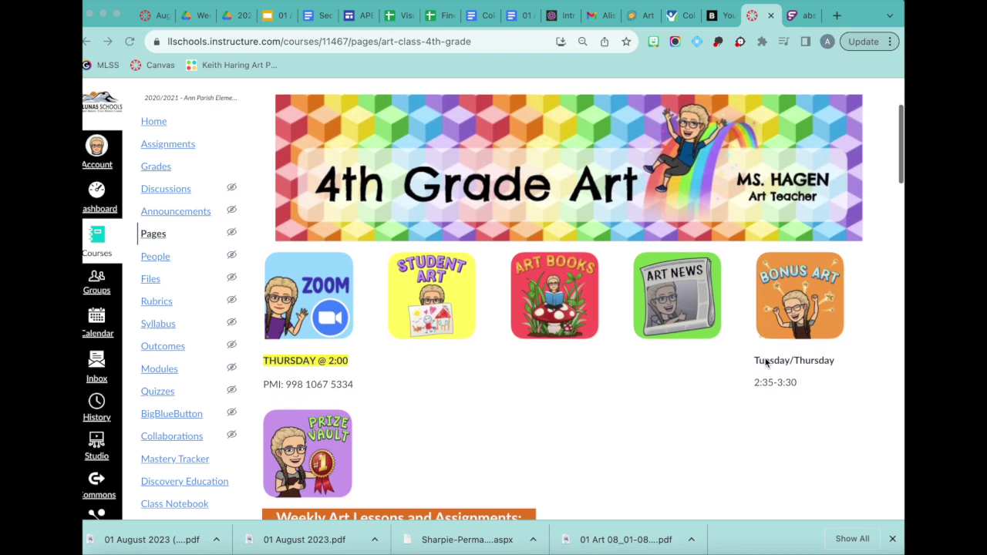
click(802, 308)
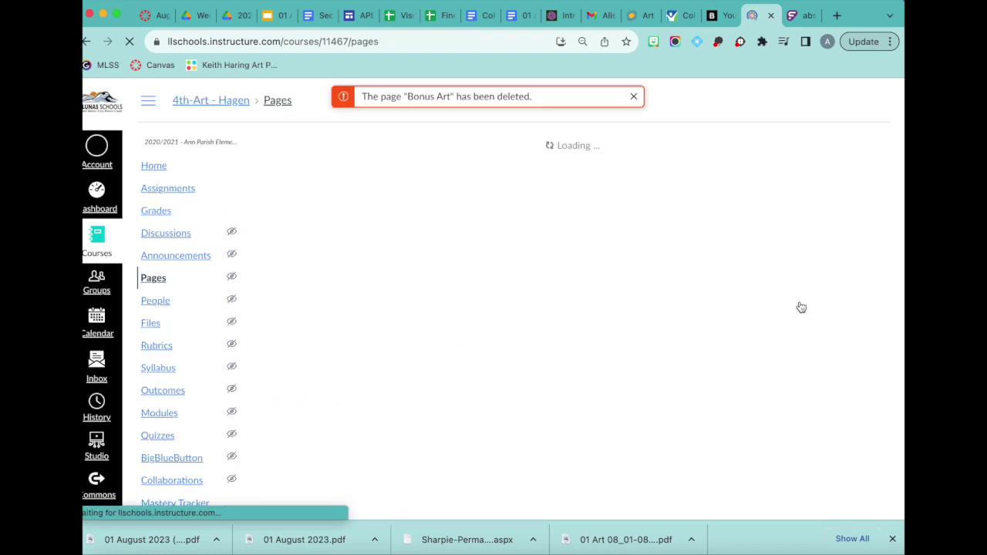
click(86, 42)
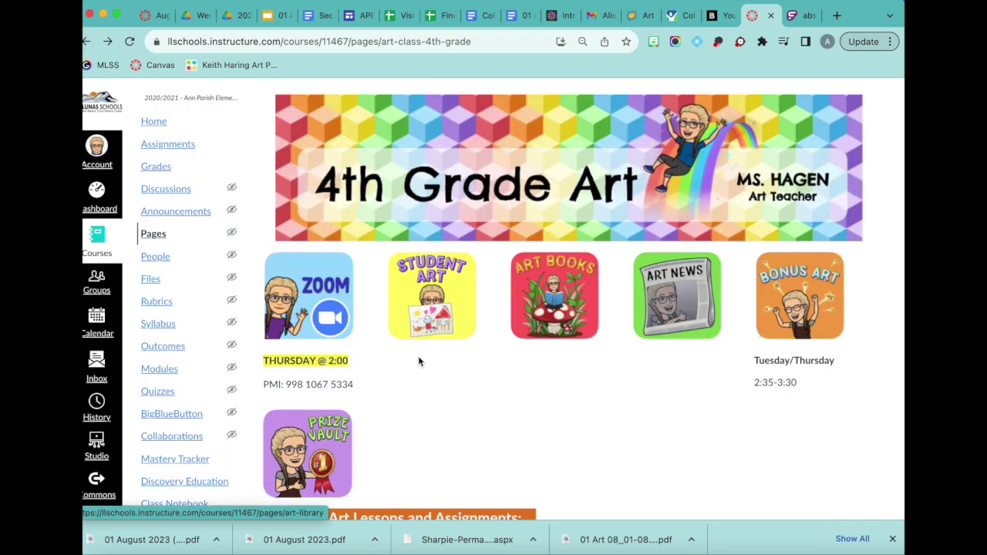
scroll(418, 356, down, 3)
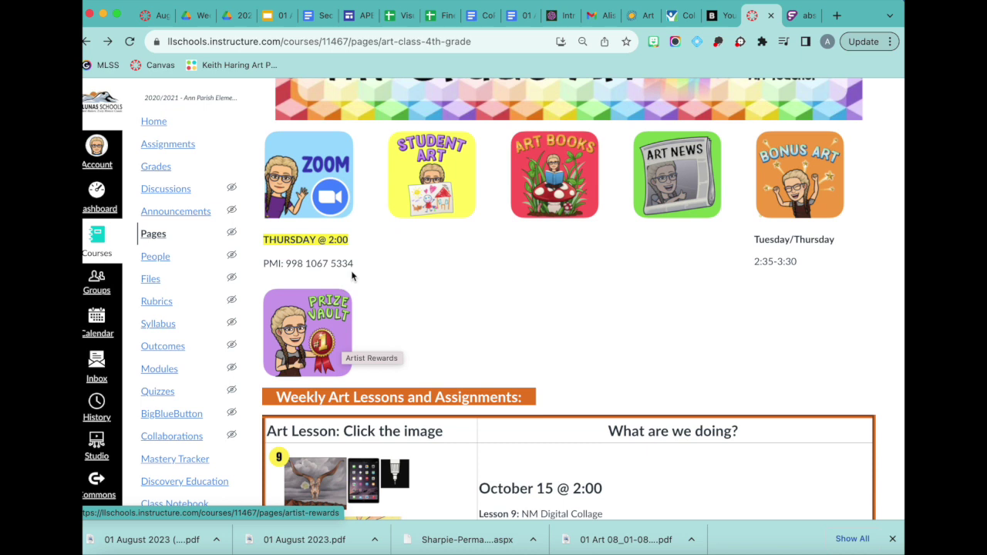
scroll(332, 270, up, 1)
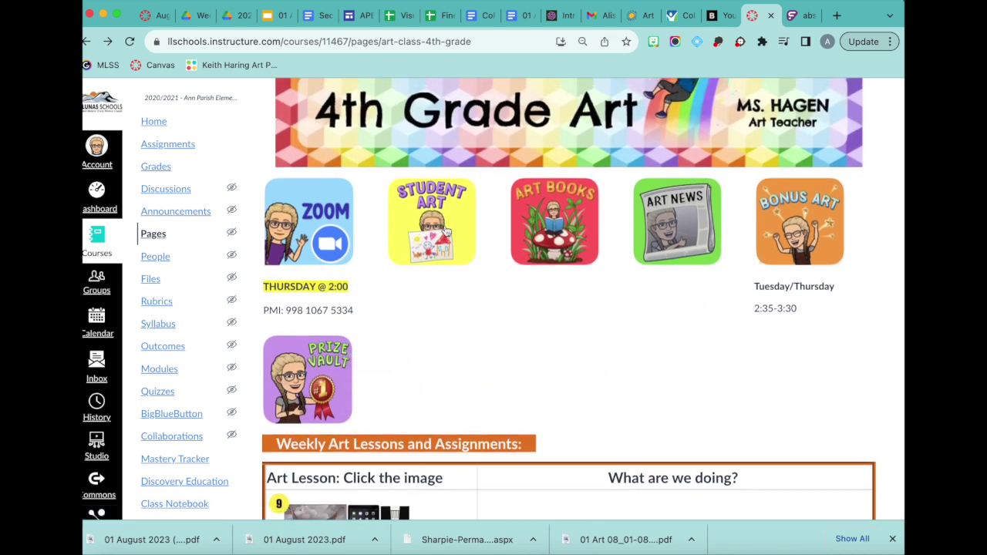
click(654, 41)
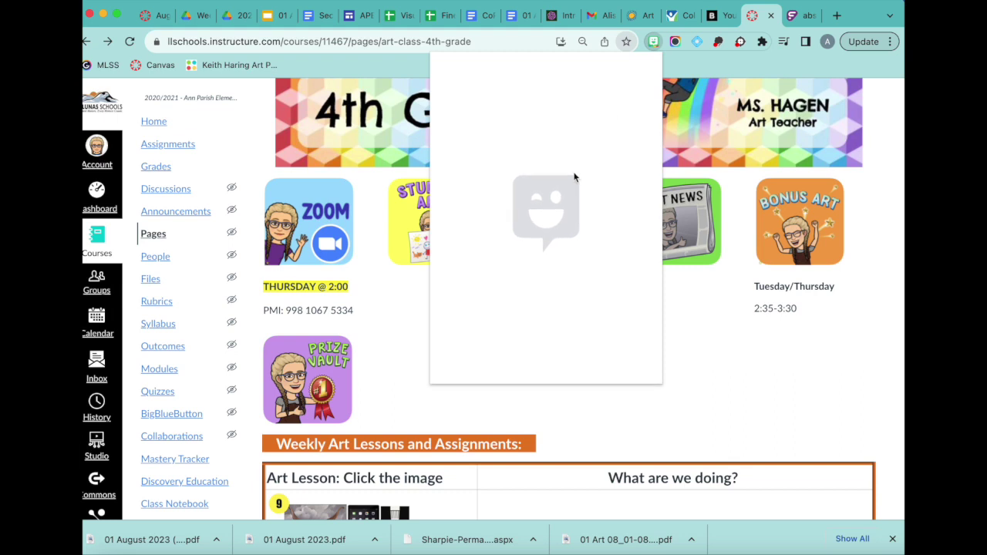
scroll(573, 265, down, 2)
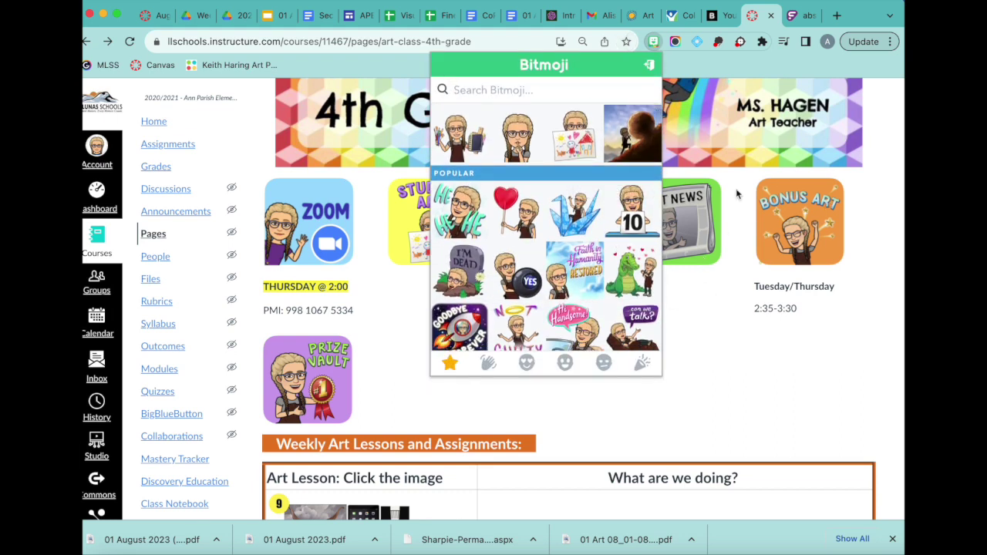
click(704, 388)
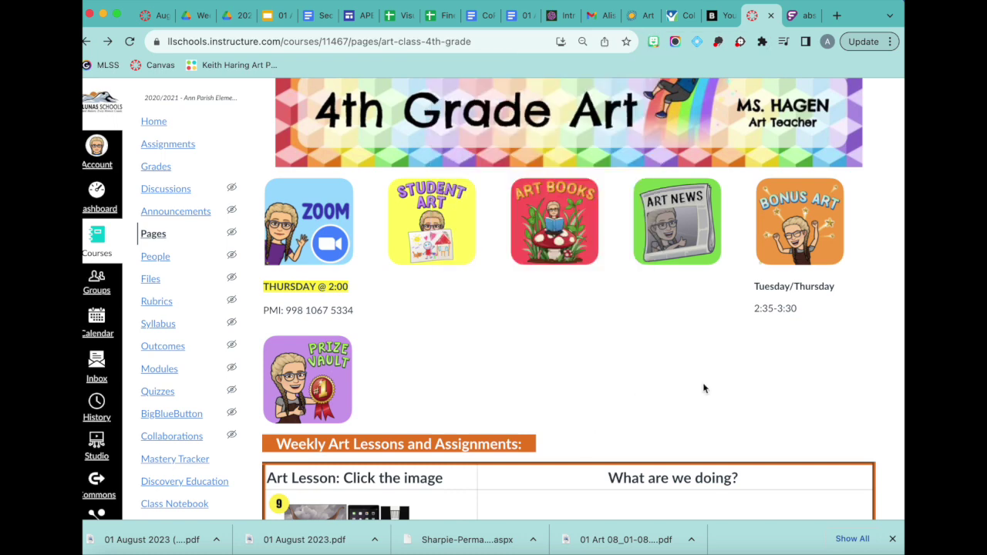
scroll(704, 389, up, 3)
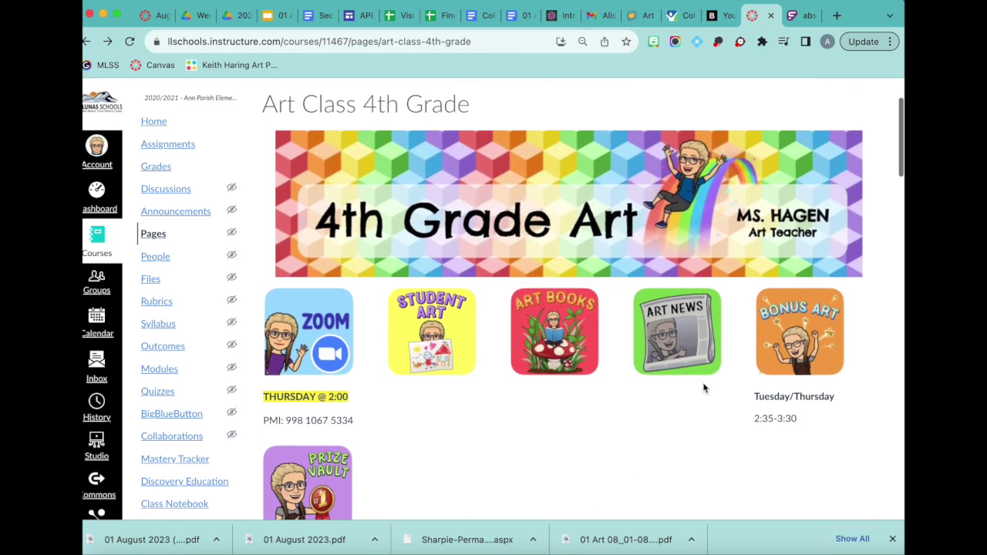
scroll(505, 398, down, 5)
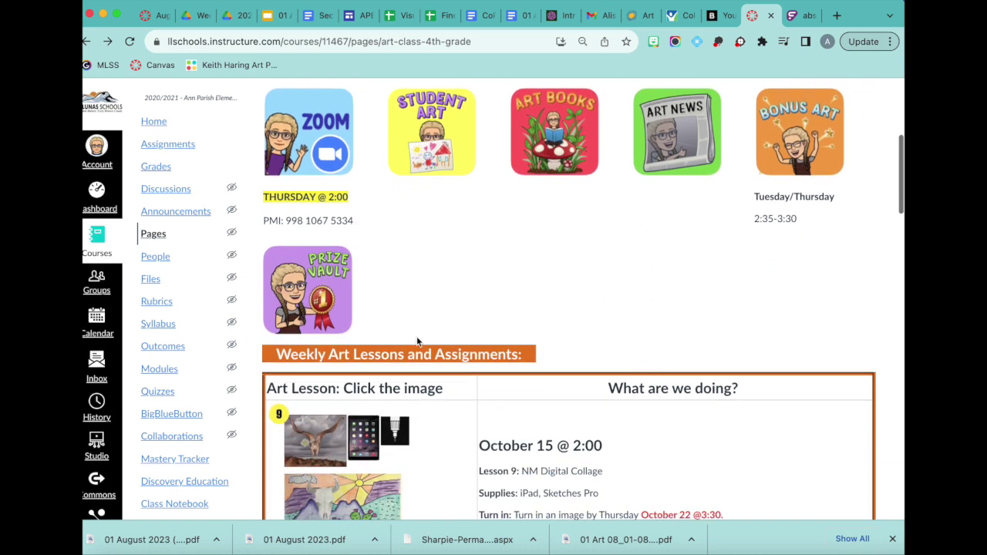
scroll(409, 440, down, 2)
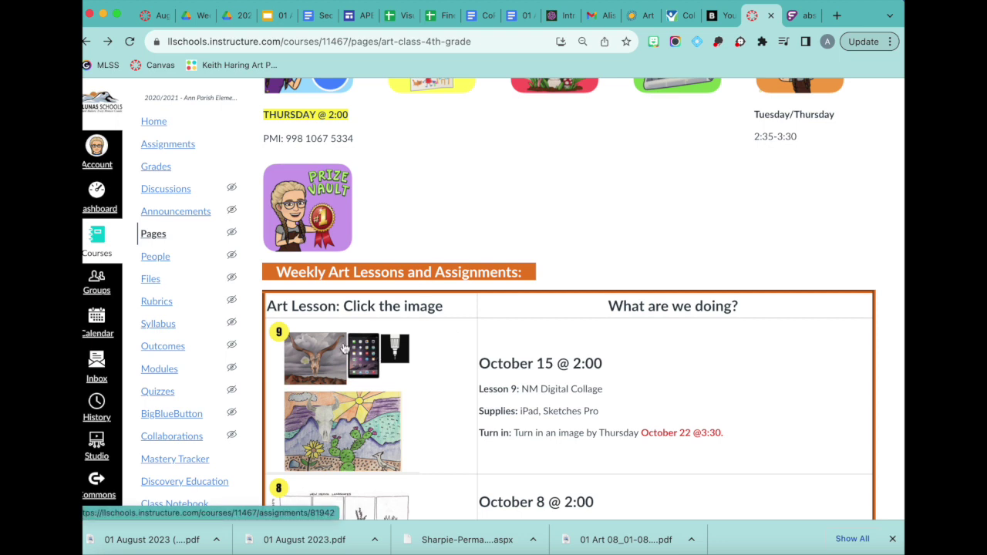
scroll(551, 335, down, 2)
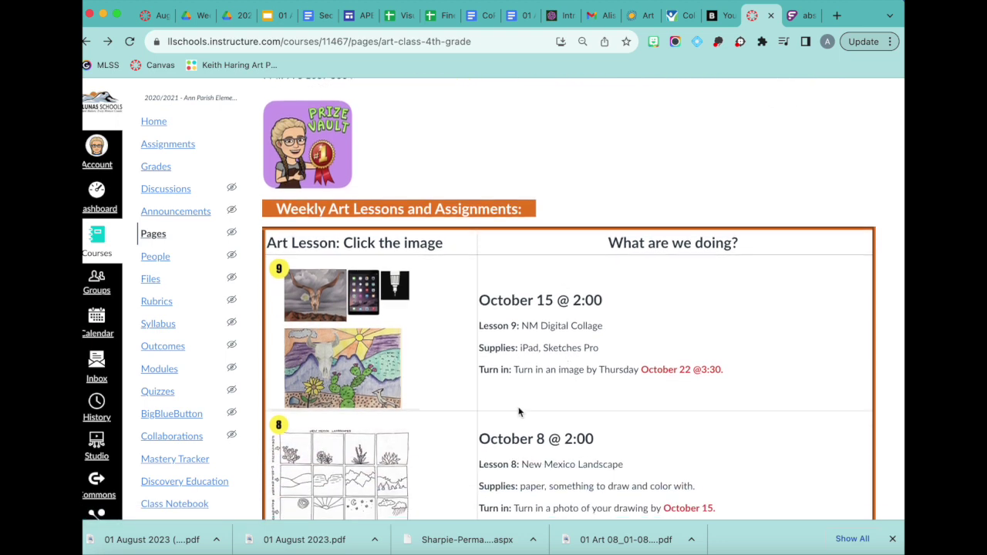
scroll(519, 411, down, 2)
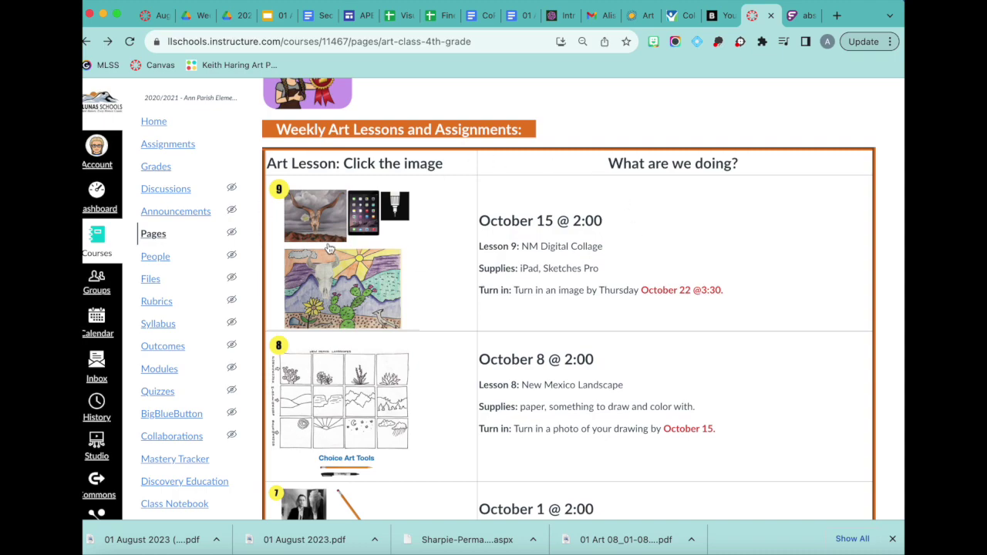
scroll(334, 351, down, 5)
scroll(334, 351, down, 4)
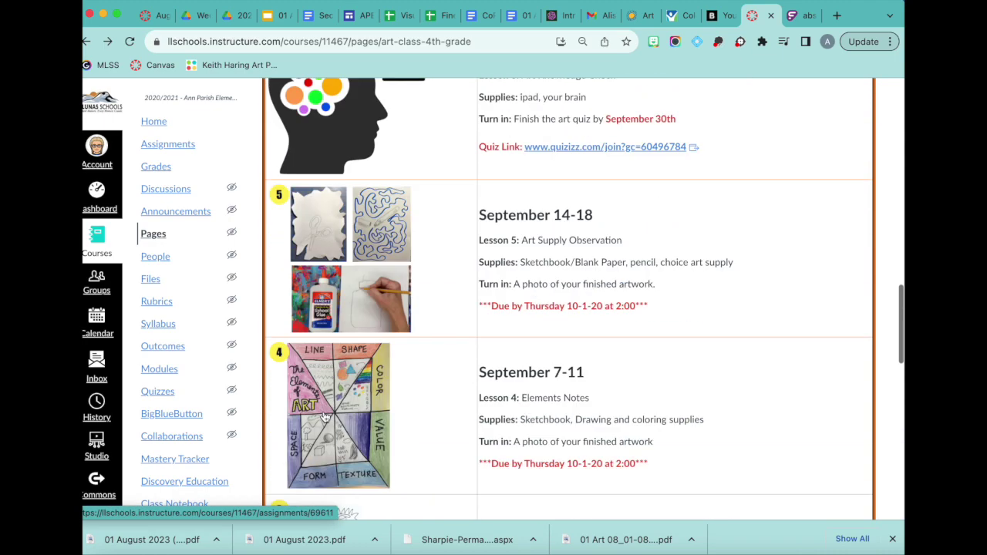
scroll(328, 409, up, 10)
click(340, 341)
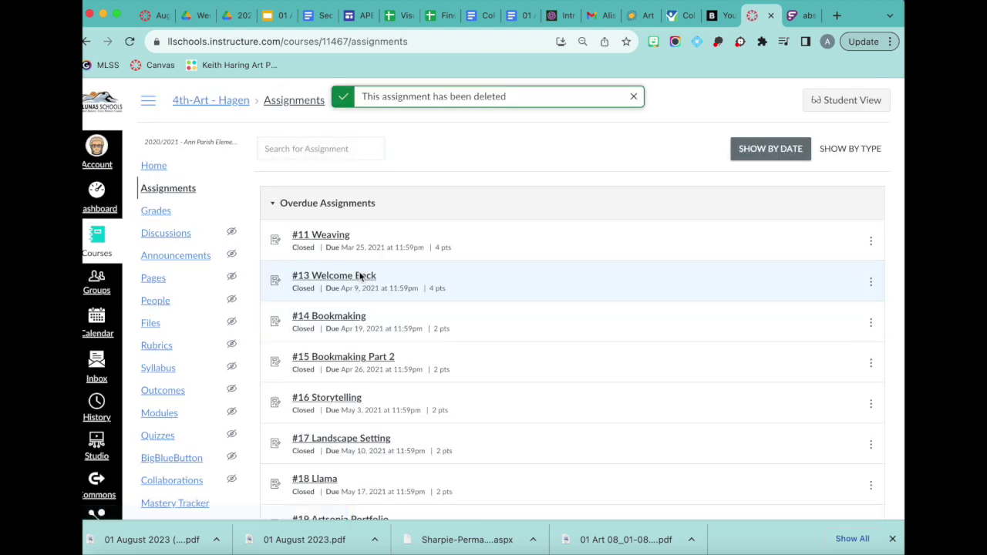
scroll(334, 290, down, 2)
scroll(333, 290, up, 2)
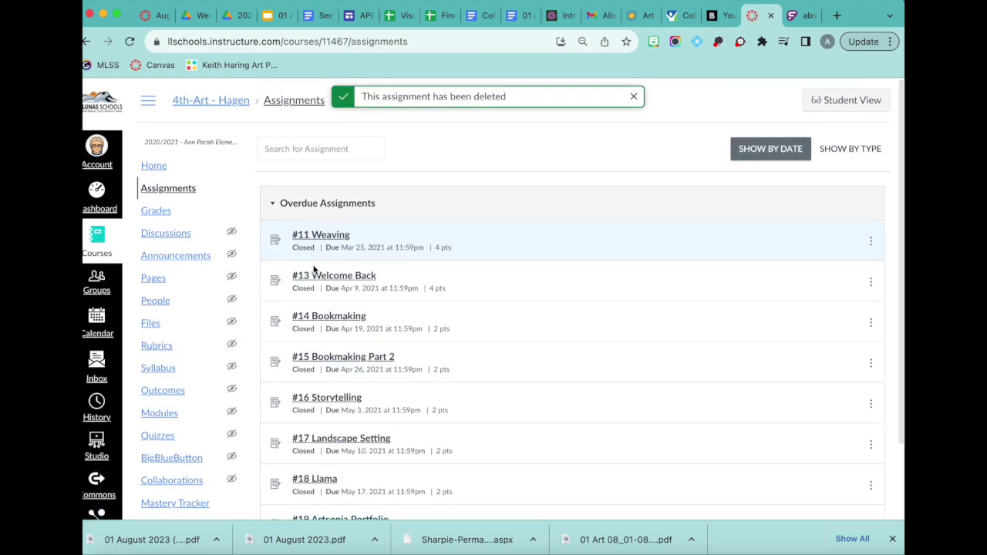
scroll(294, 420, down, 2)
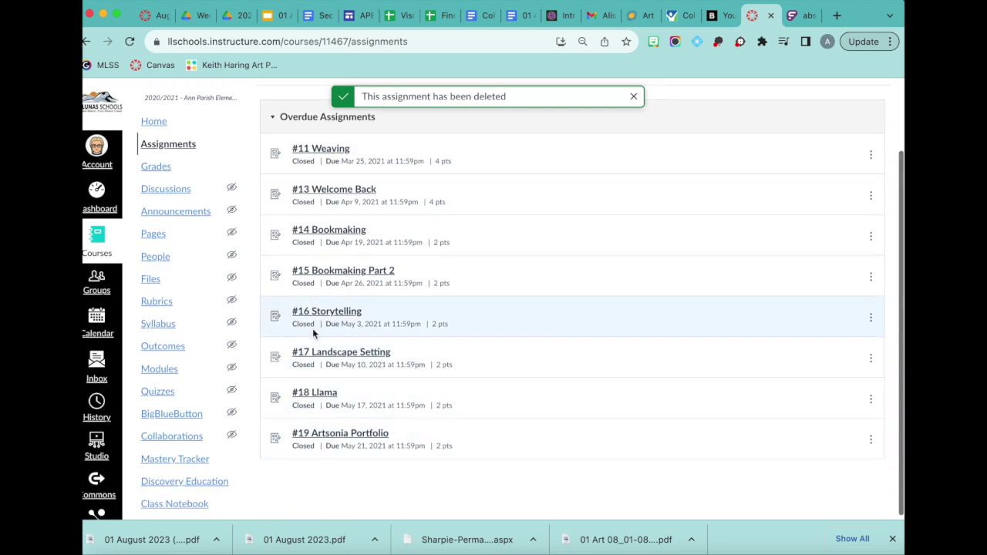
scroll(323, 266, up, 2)
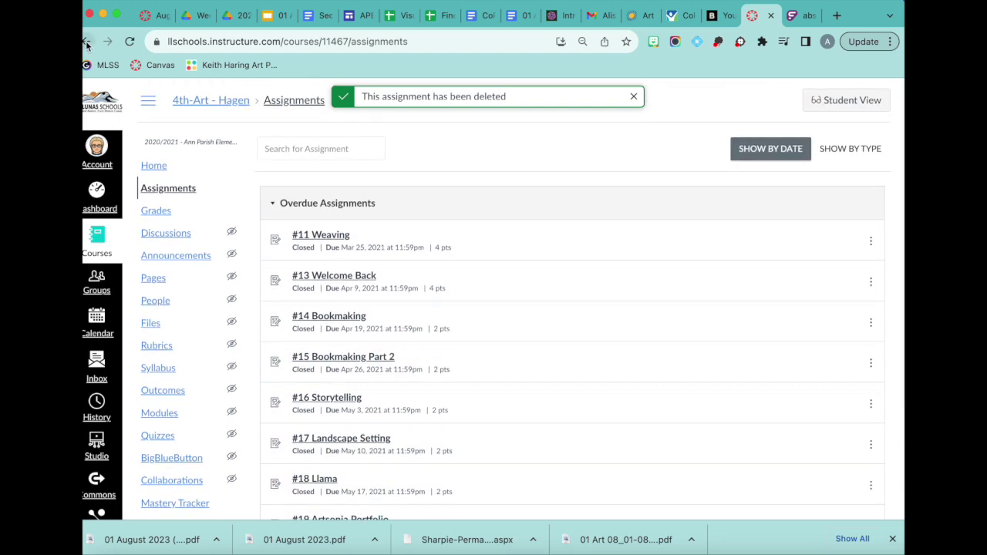
click(129, 41)
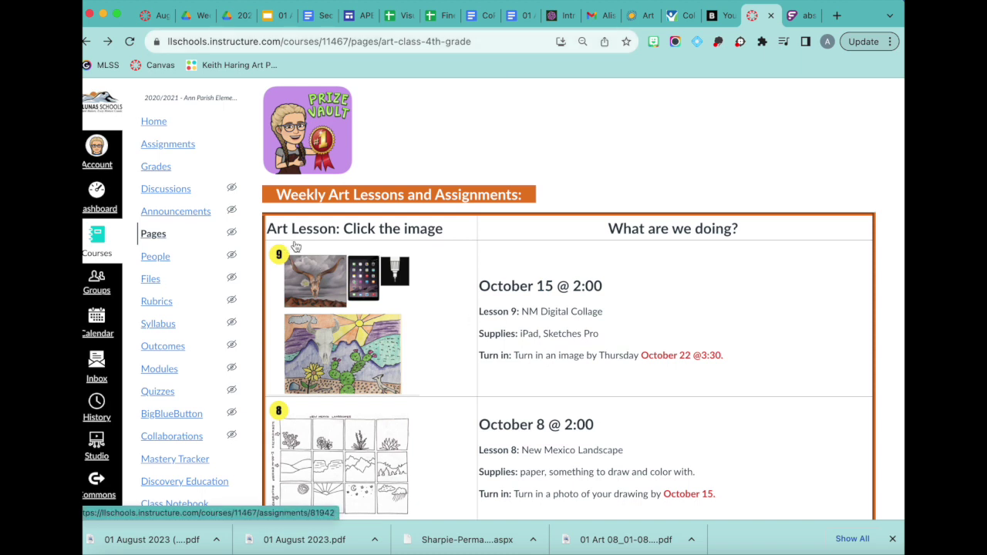
click(341, 307)
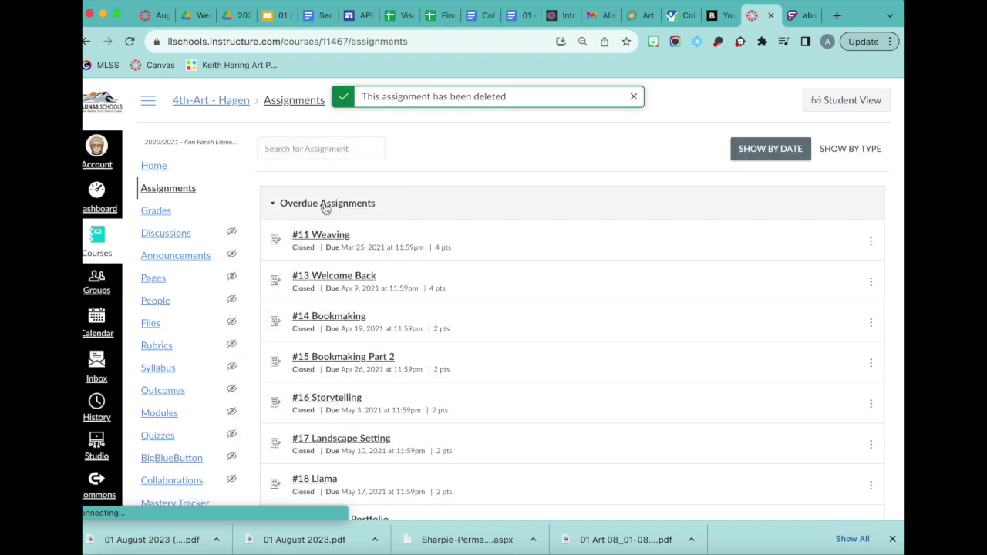
click(87, 42)
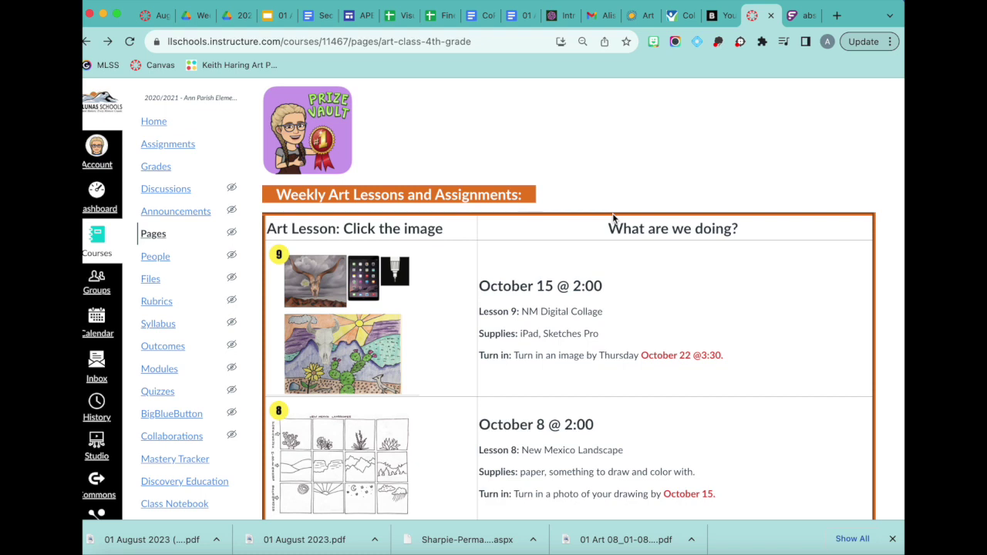
scroll(461, 331, down, 1)
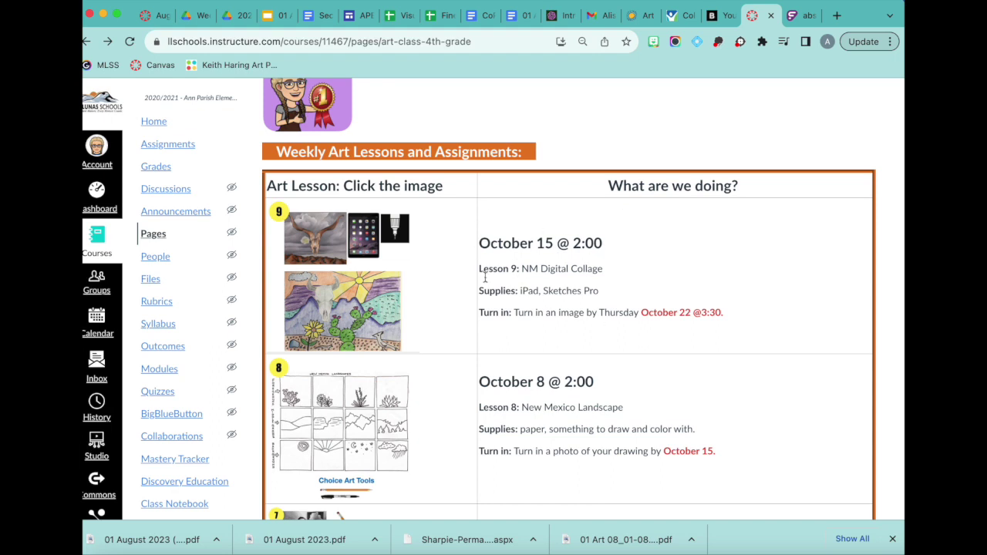
scroll(560, 351, down, 3)
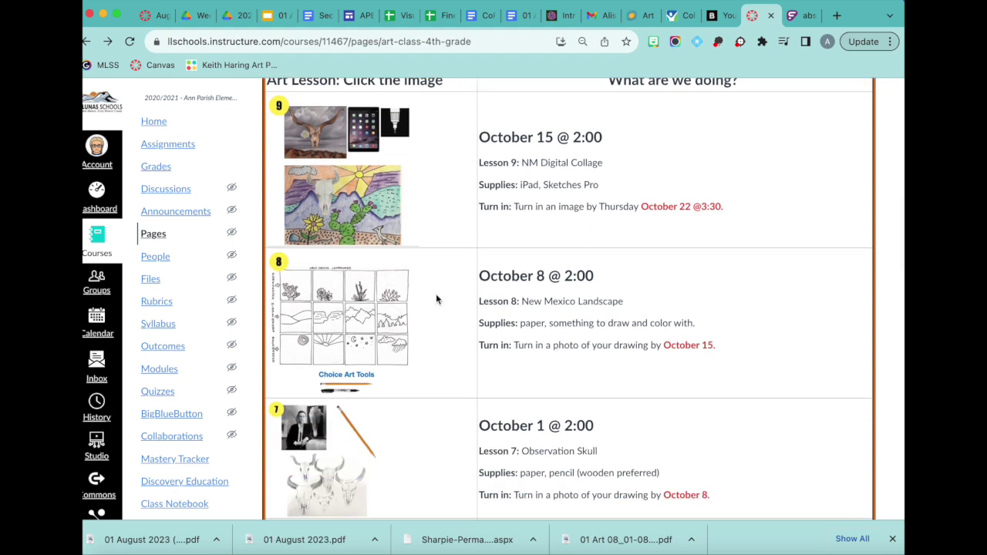
scroll(538, 307, down, 20)
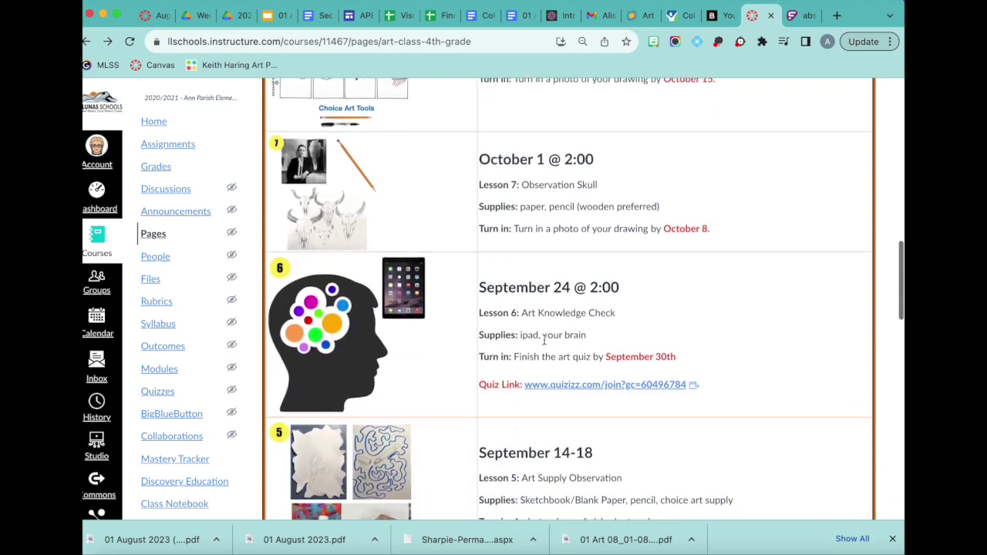
scroll(545, 340, down, 10)
scroll(501, 293, up, 6)
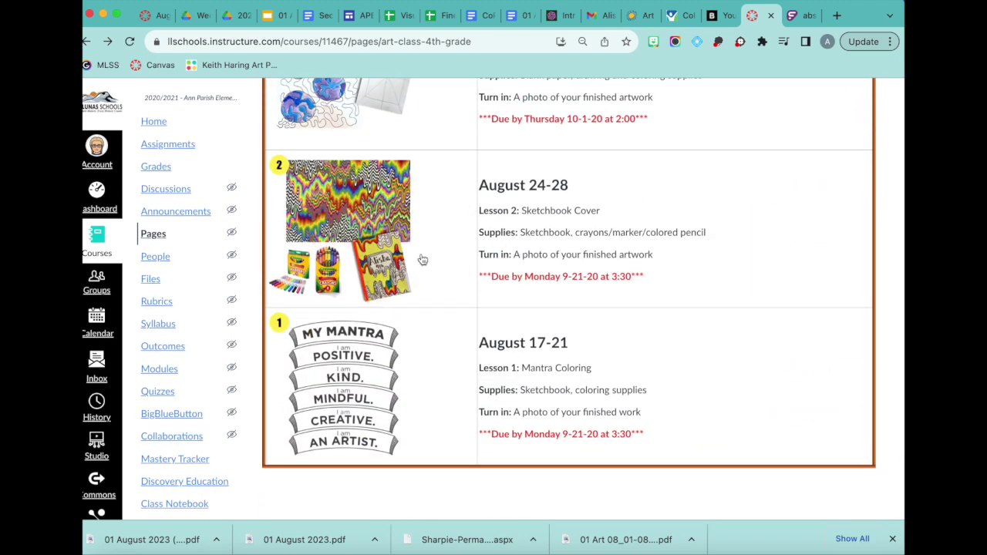
scroll(539, 206, down, 5)
scroll(539, 205, up, 5)
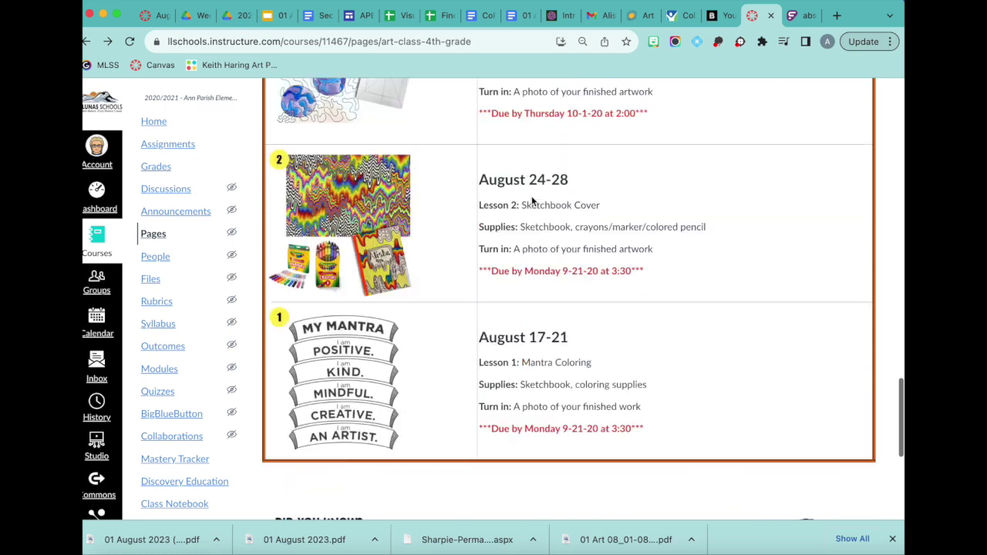
scroll(509, 385, down, 1)
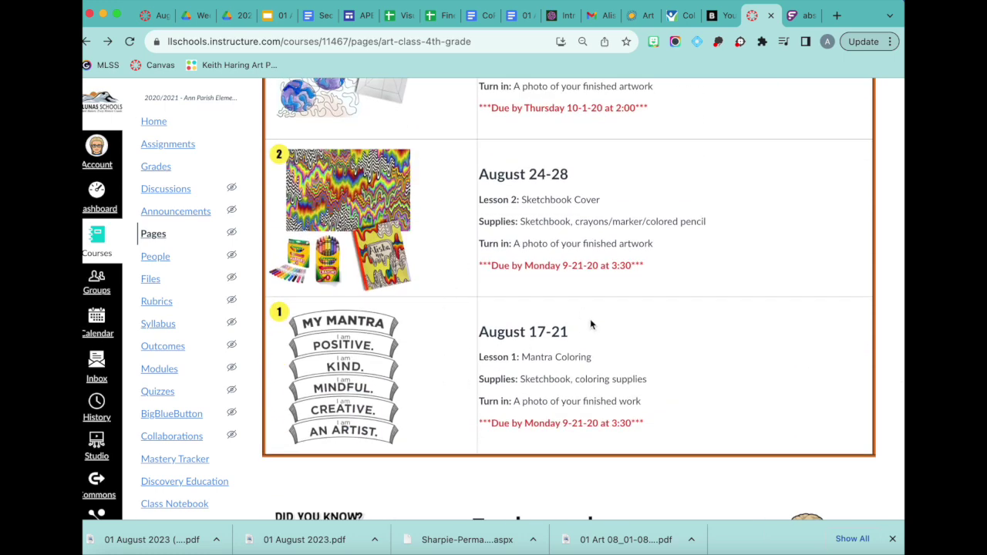
scroll(591, 324, up, 15)
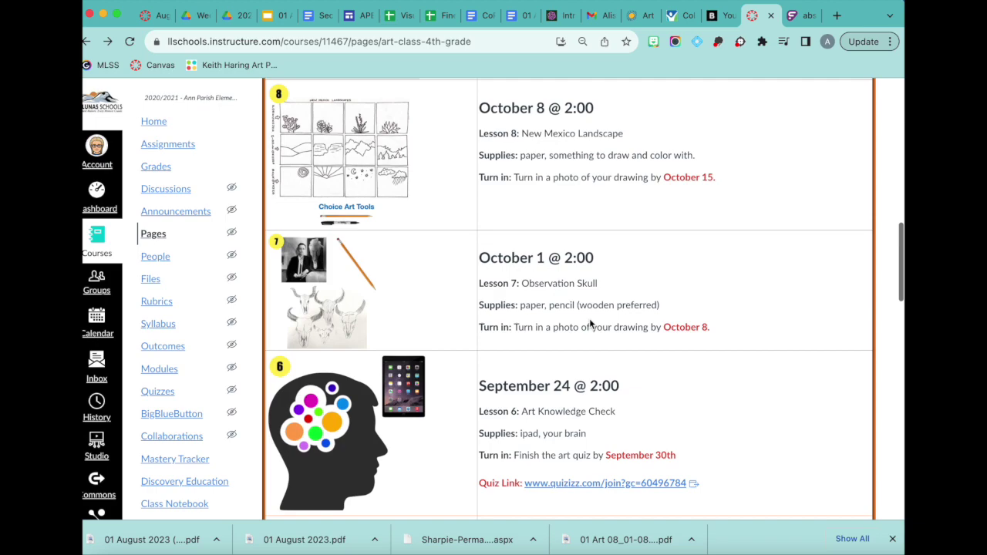
scroll(542, 229, up, 8)
scroll(492, 333, down, 5)
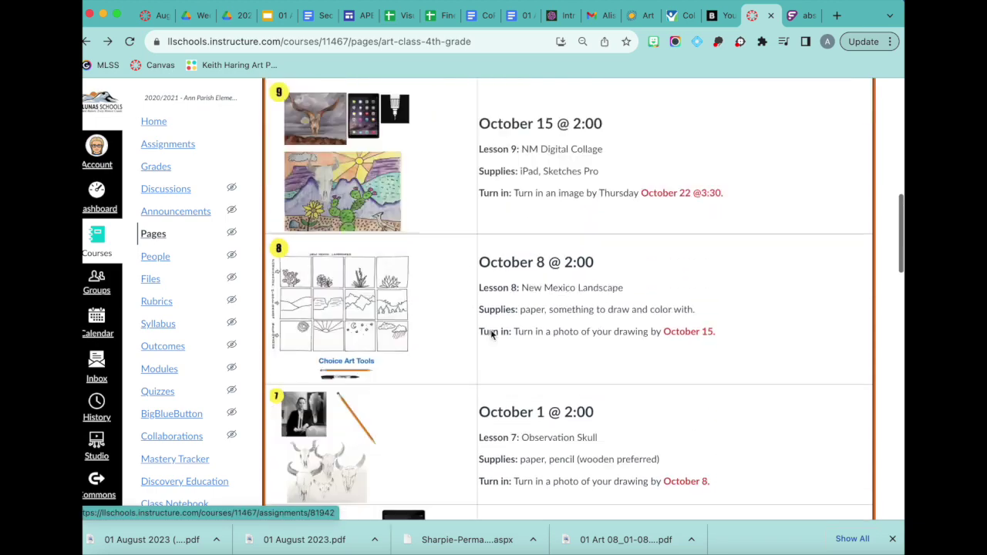
scroll(492, 333, down, 15)
scroll(648, 220, up, 1)
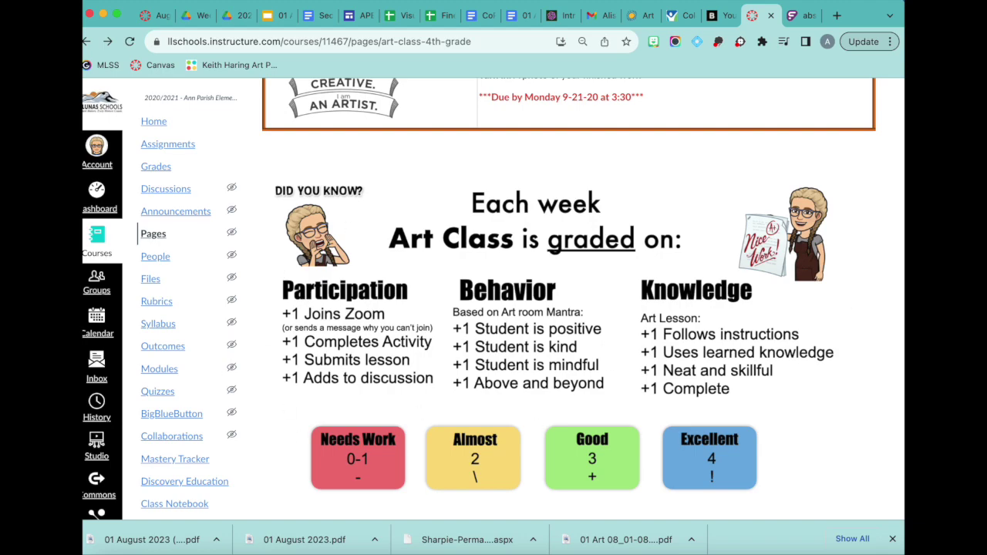
scroll(891, 371, up, 15)
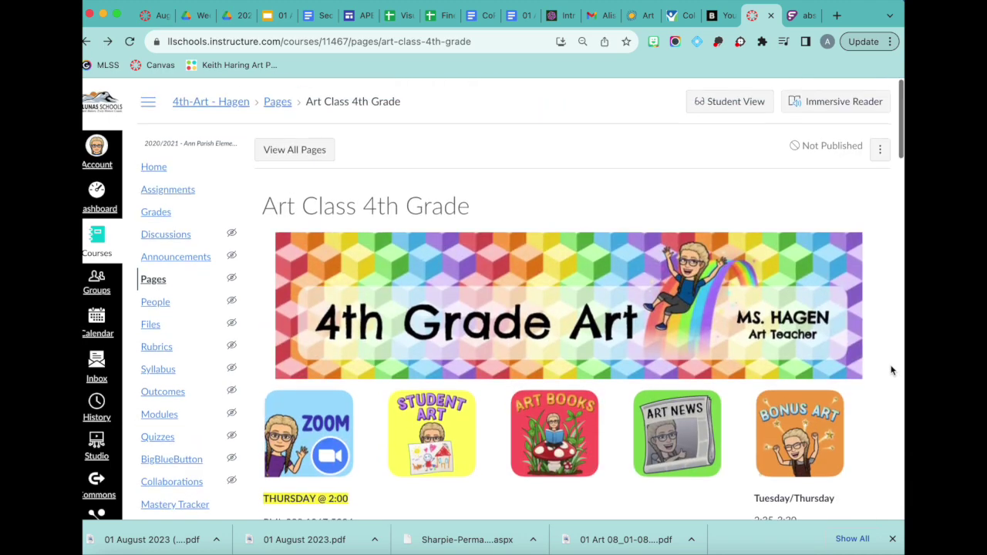
scroll(807, 324, down, 5)
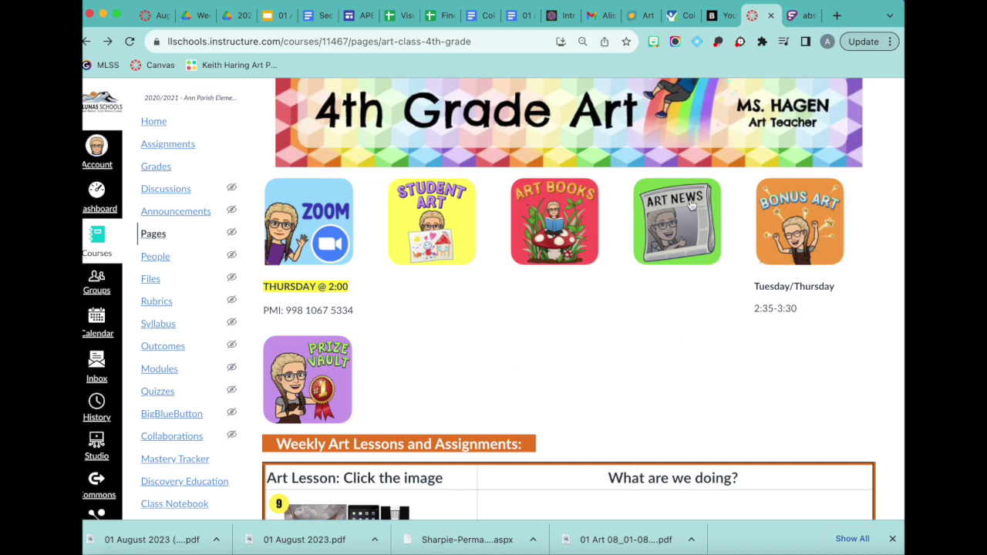
Open the Art Books library page and scroll through its art book covers.
click(546, 216)
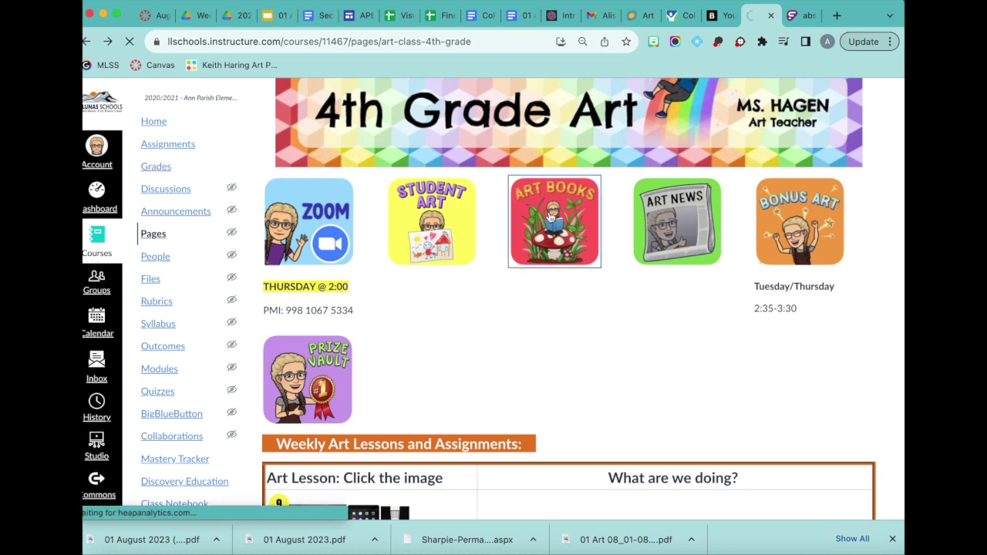
scroll(462, 377, down, 1)
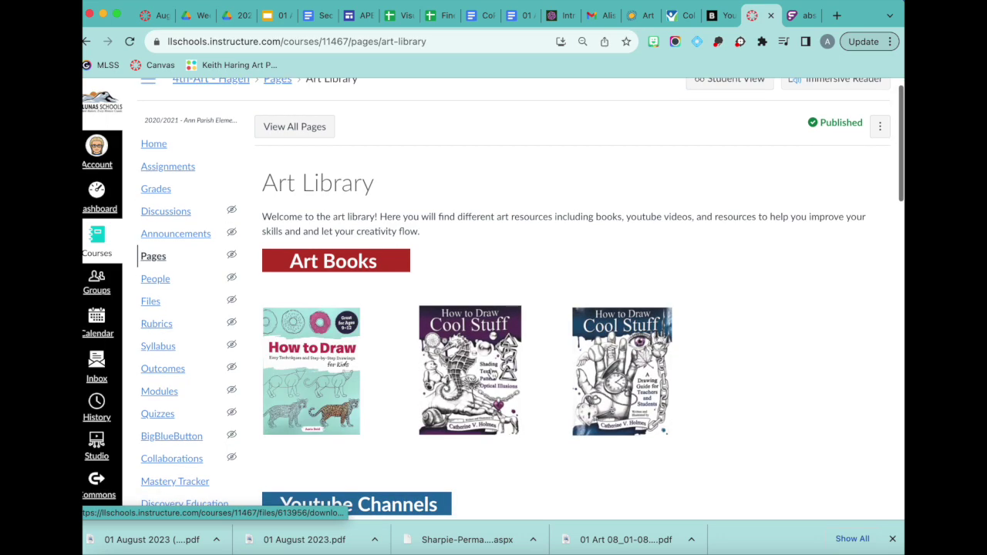
scroll(578, 441, down, 8)
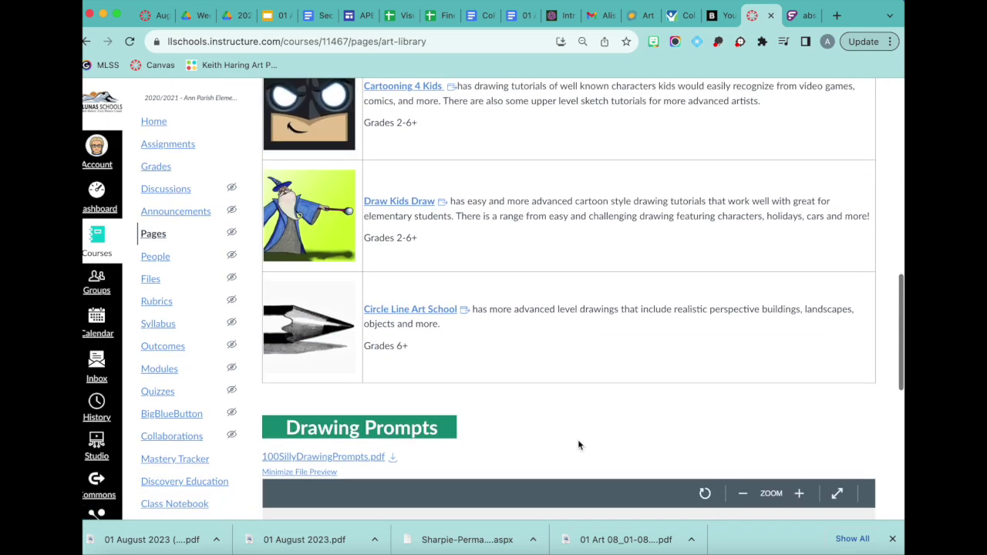
scroll(577, 443, down, 3)
scroll(577, 442, up, 8)
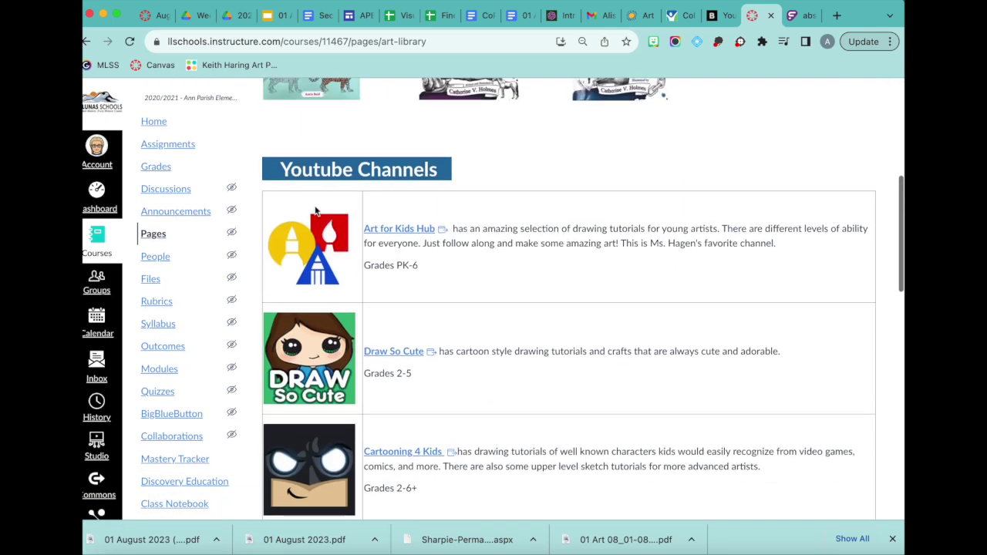
scroll(290, 465, down, 10)
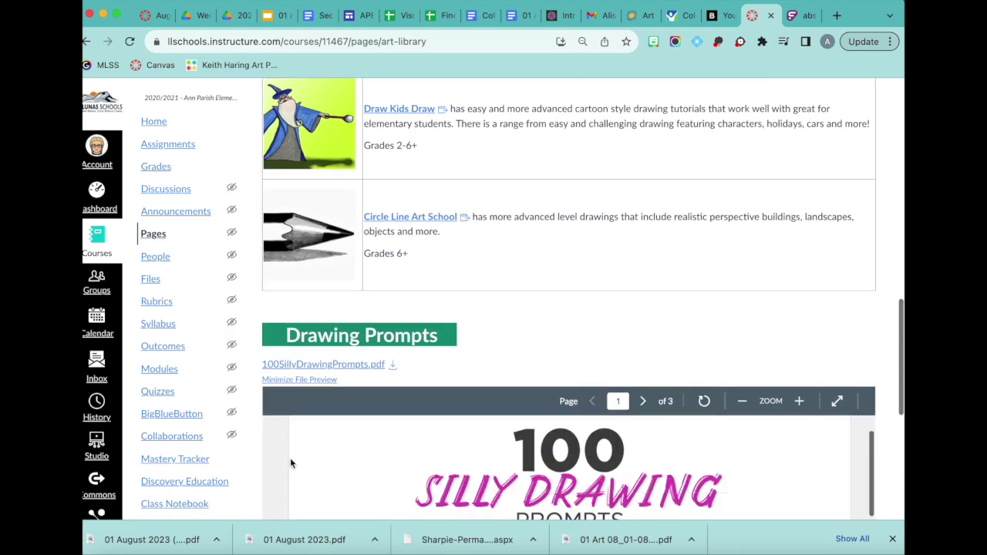
scroll(406, 378, down, 5)
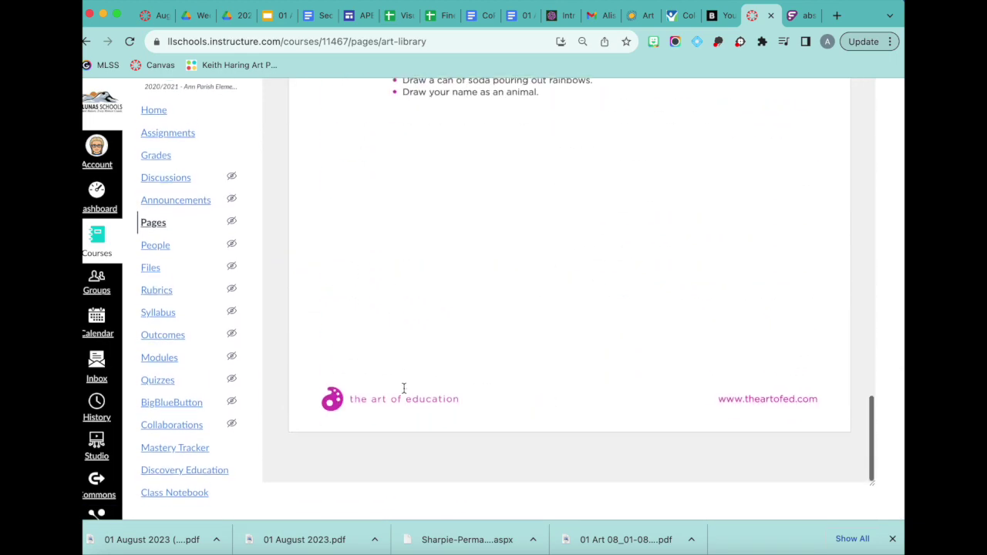
scroll(404, 388, up, 10)
scroll(402, 388, up, 5)
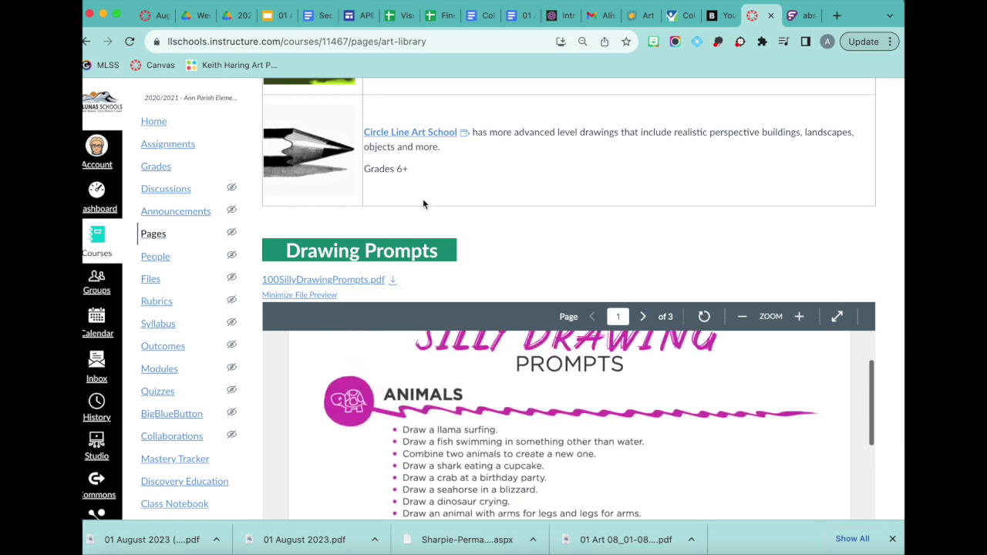
scroll(423, 198, up, 10)
scroll(422, 202, up, 5)
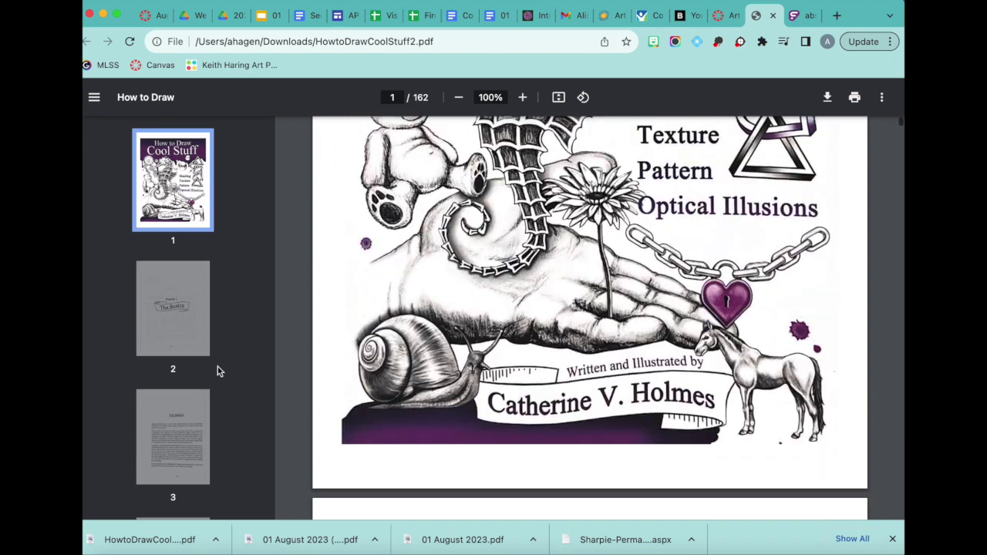
View pages 12, 13, 16 and 17 (Basic Cylinder, Shading Forms, Know Understand Do), then close the book.
scroll(193, 363, down, 10)
click(172, 371)
scroll(171, 308, down, 2)
click(175, 275)
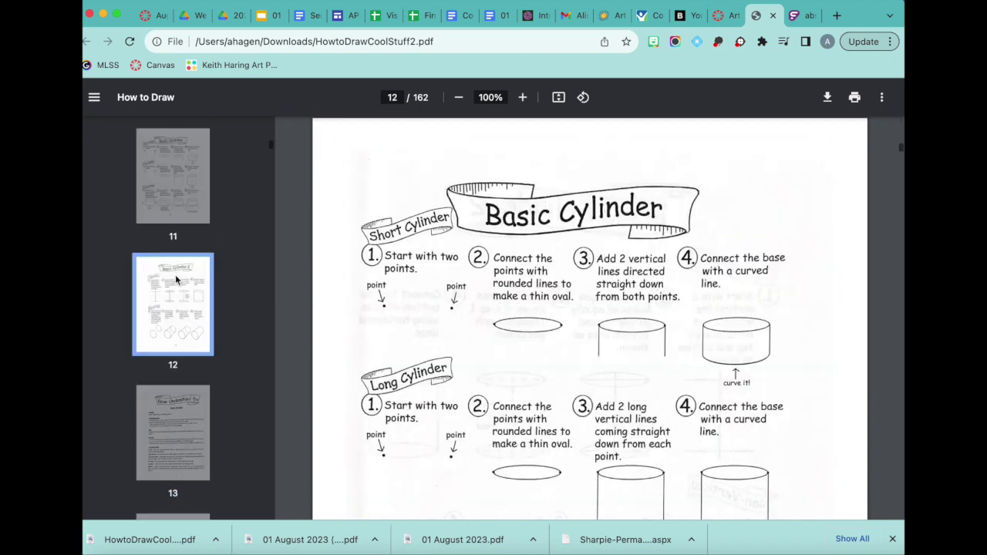
click(163, 441)
scroll(164, 386, down, 5)
click(165, 341)
scroll(175, 396, down, 1)
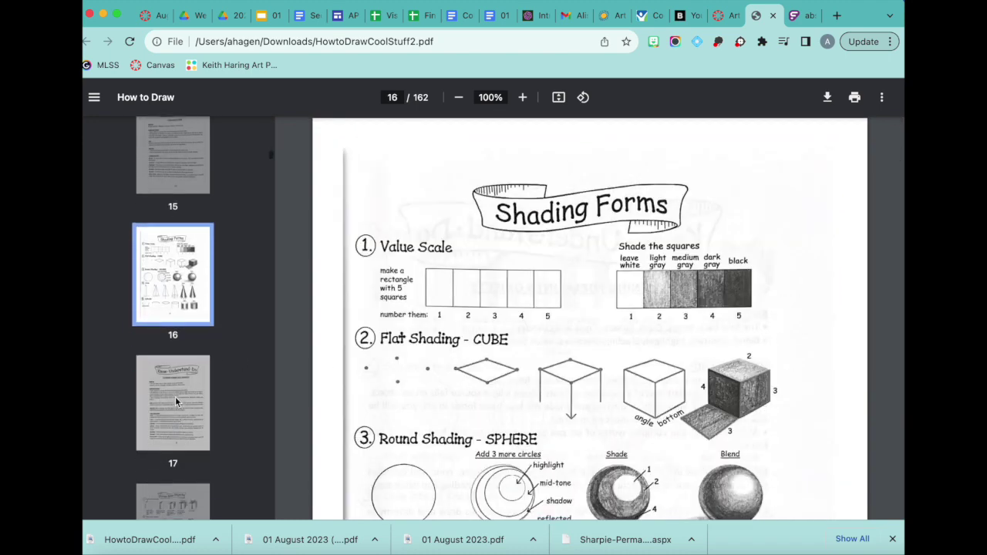
click(176, 396)
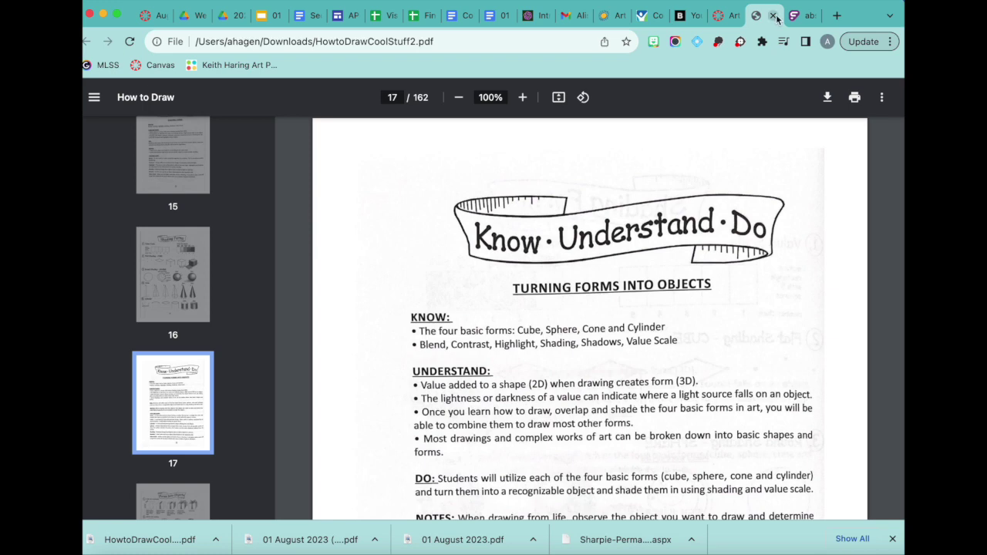
click(774, 20)
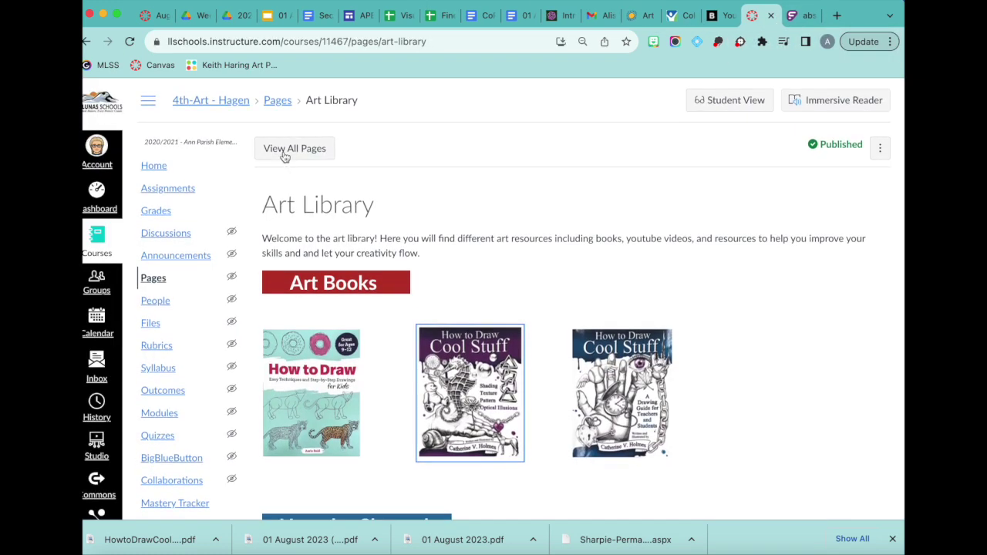
Open the 4th-Art - Hagen home page and view its Zoom link and 2020-2021 Virtual Art Show poster.
click(231, 105)
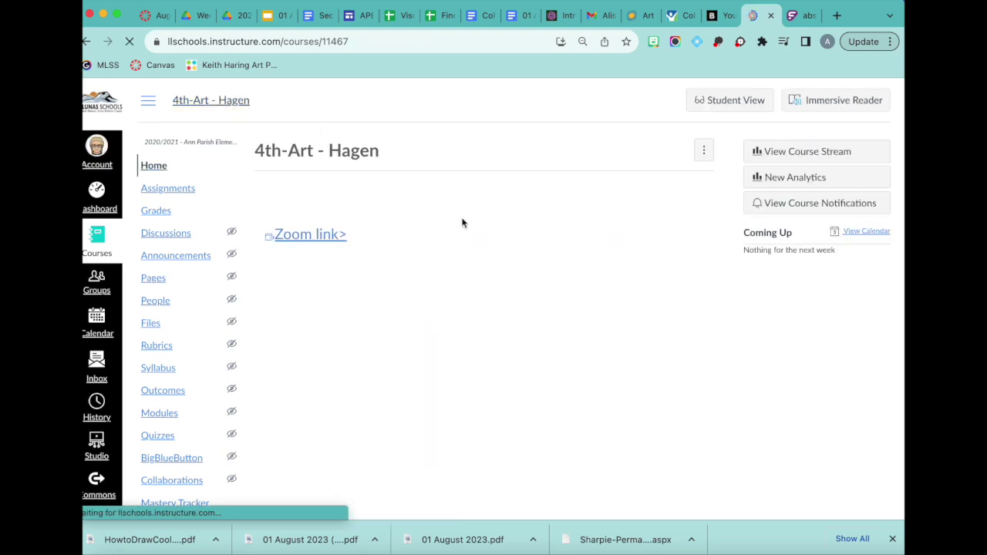
scroll(481, 241, down, 5)
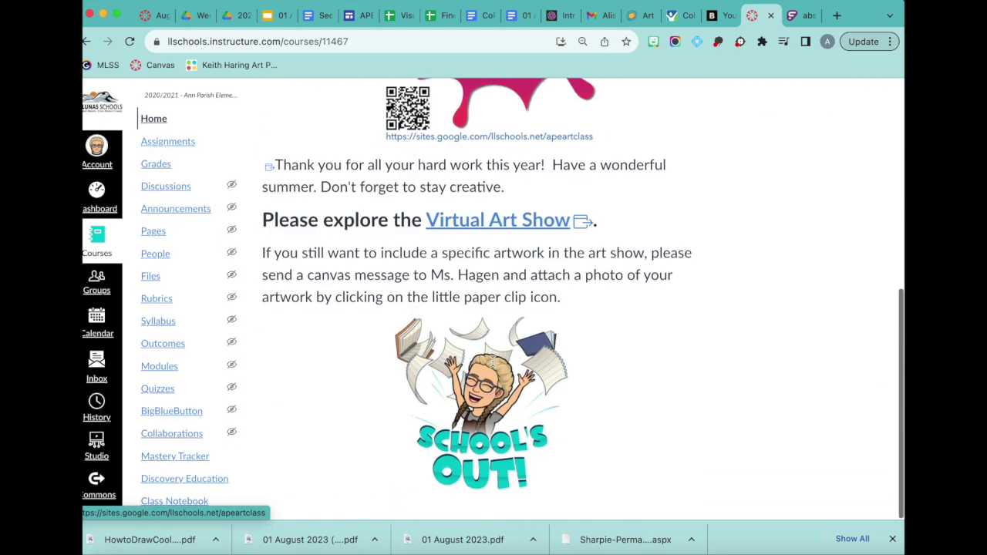
scroll(493, 368, up, 5)
scroll(494, 368, down, 5)
scroll(493, 367, up, 2)
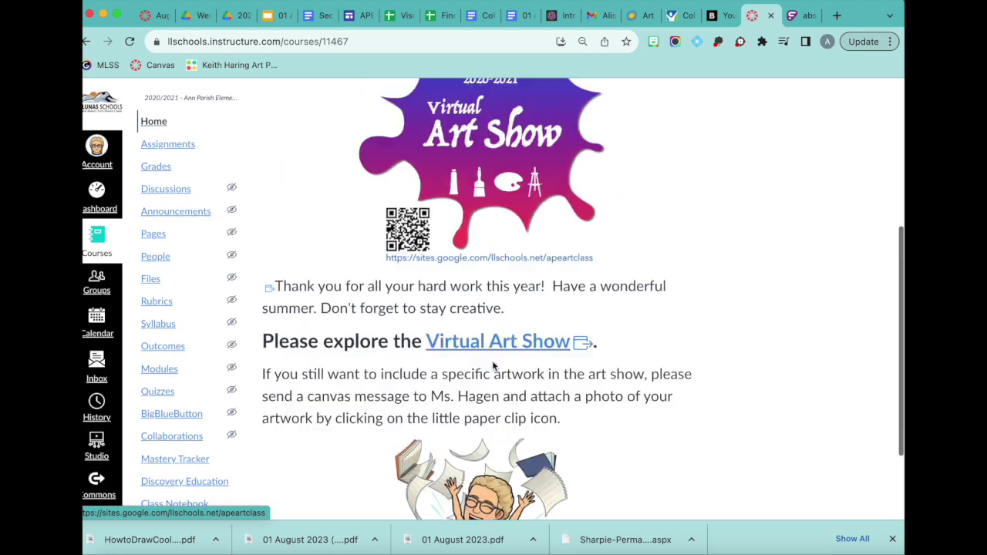
scroll(492, 360, down, 1)
scroll(442, 335, up, 4)
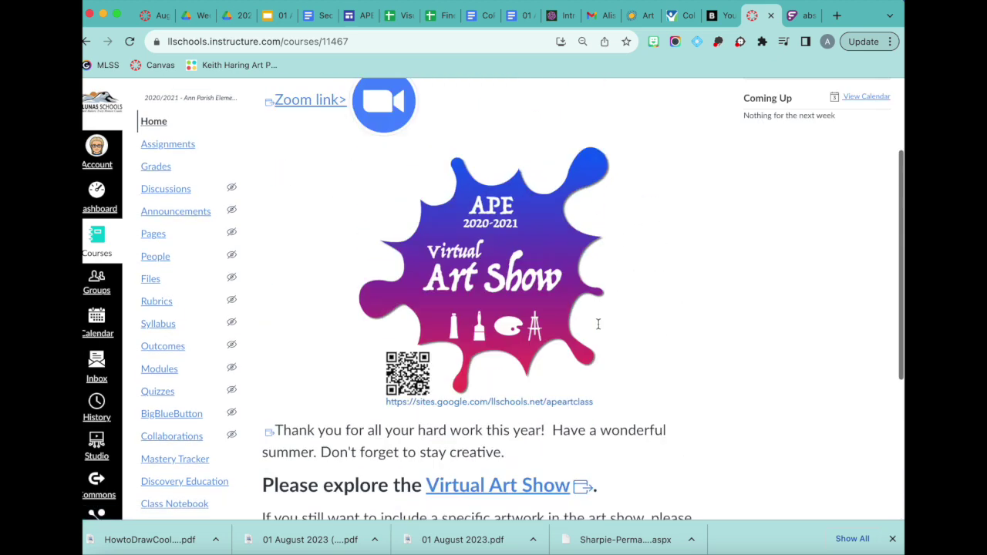